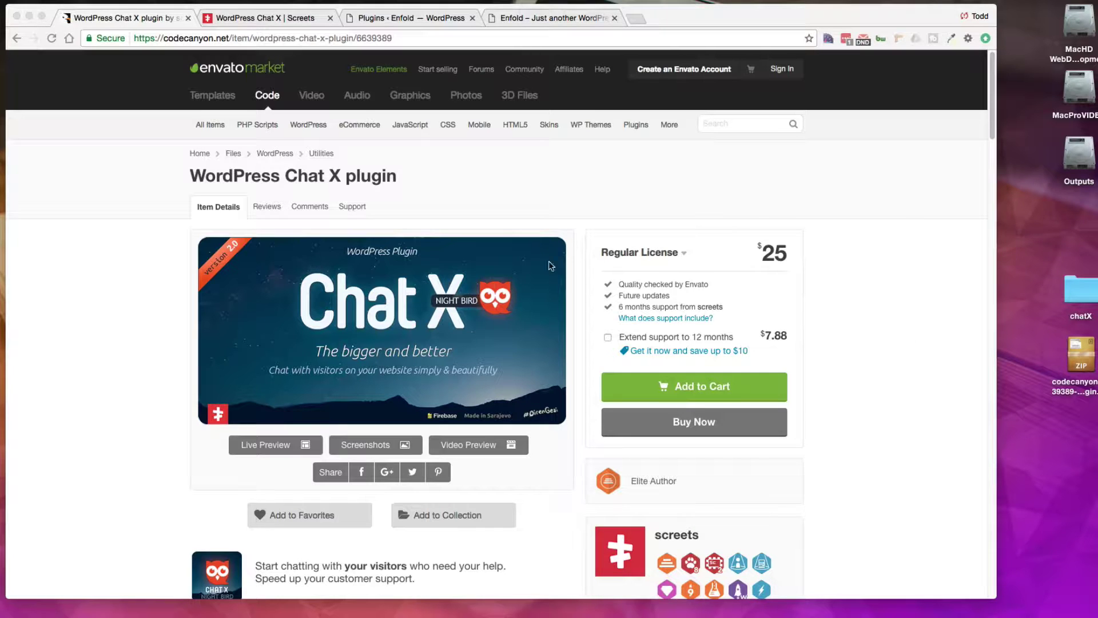
# - Expand the Chat X demo's 'Send a message' widget and focus its name field
pyautogui.click(276, 19)
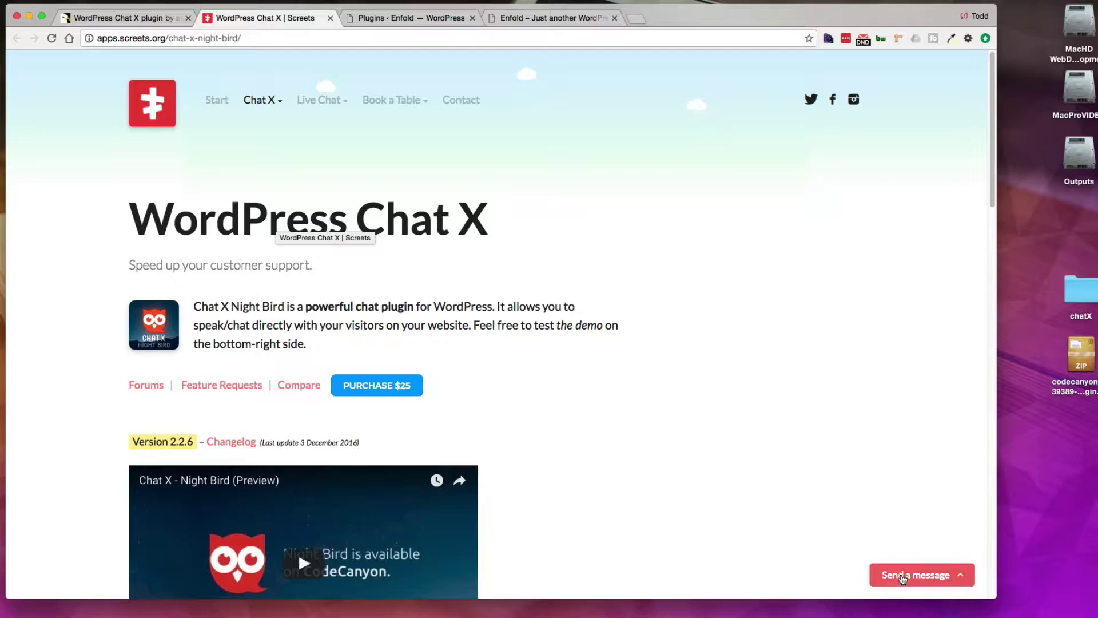
pyautogui.click(901, 573)
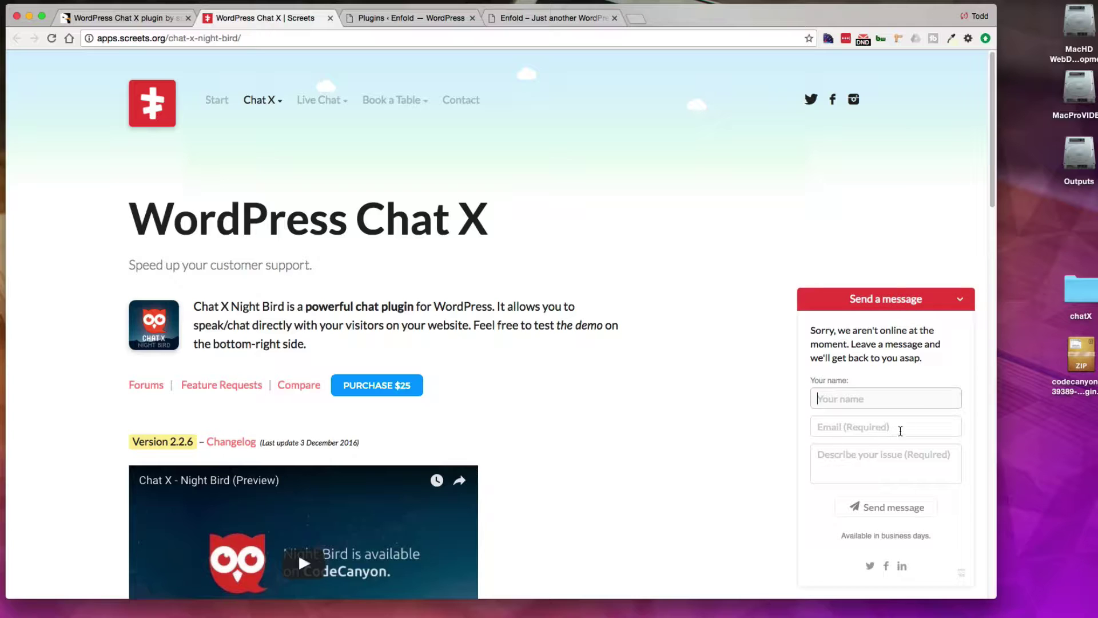
pyautogui.click(854, 400)
# - Reveal docs and screets-cx-2.2.6.zip in the chatX folder, then bring the browser forward
pyautogui.click(133, 18)
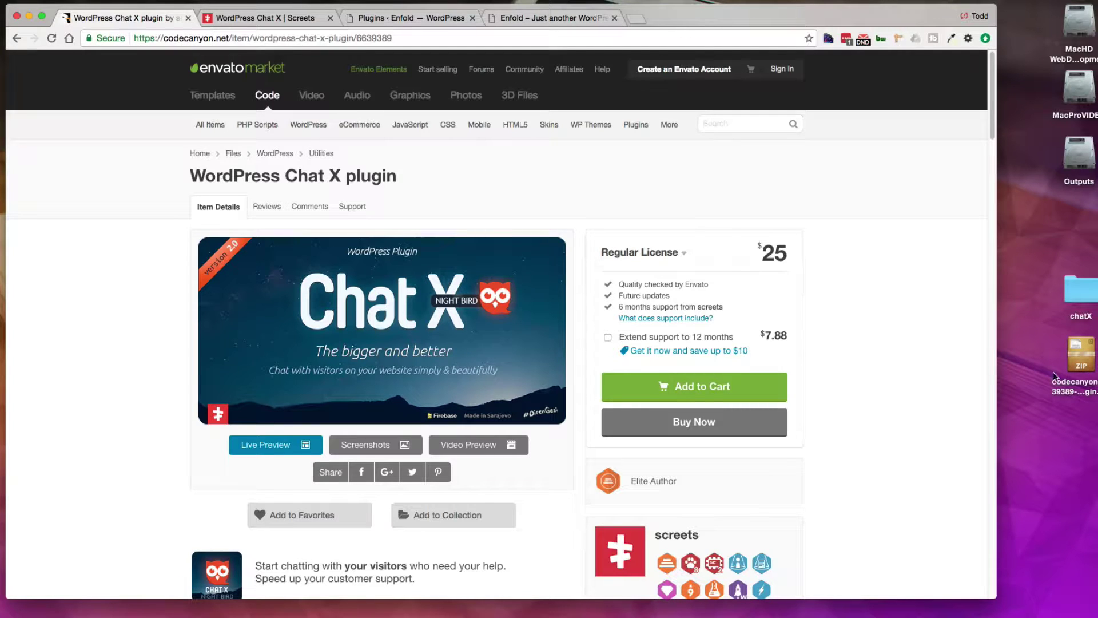
pyautogui.moveTo(1076, 361); pyautogui.dragTo(1033, 364)
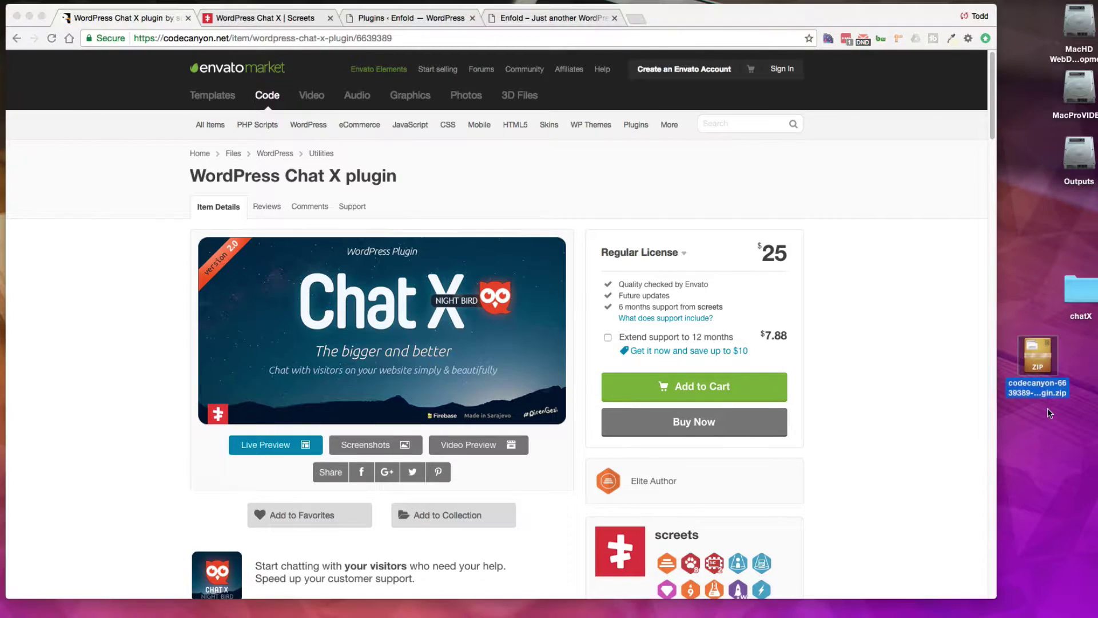
pyautogui.moveTo(1079, 290); pyautogui.dragTo(1034, 289)
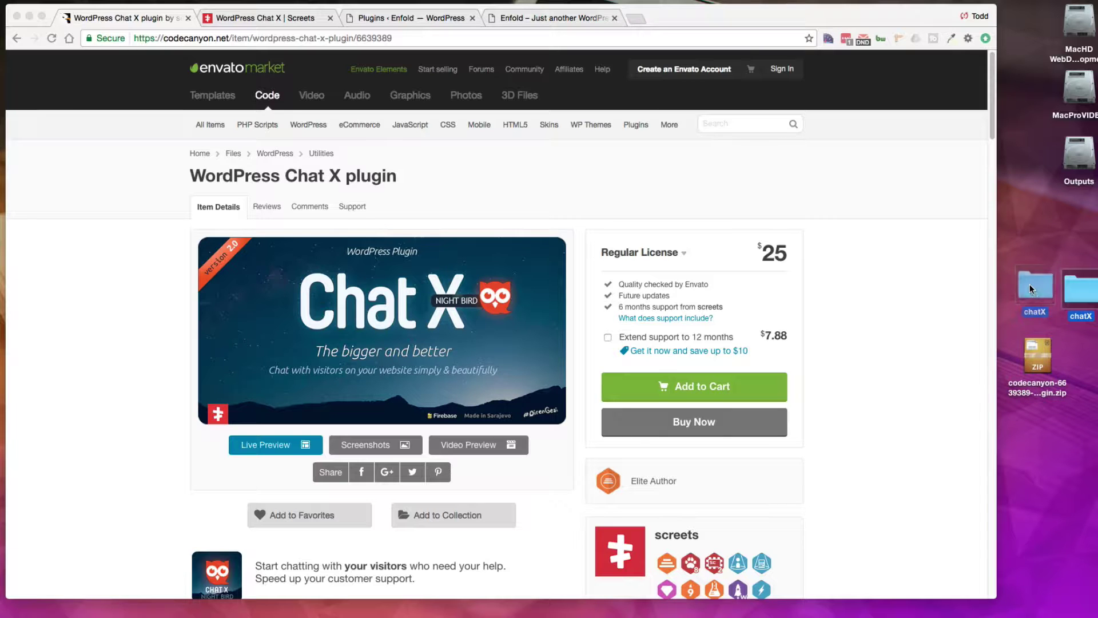
pyautogui.doubleClick(1034, 289)
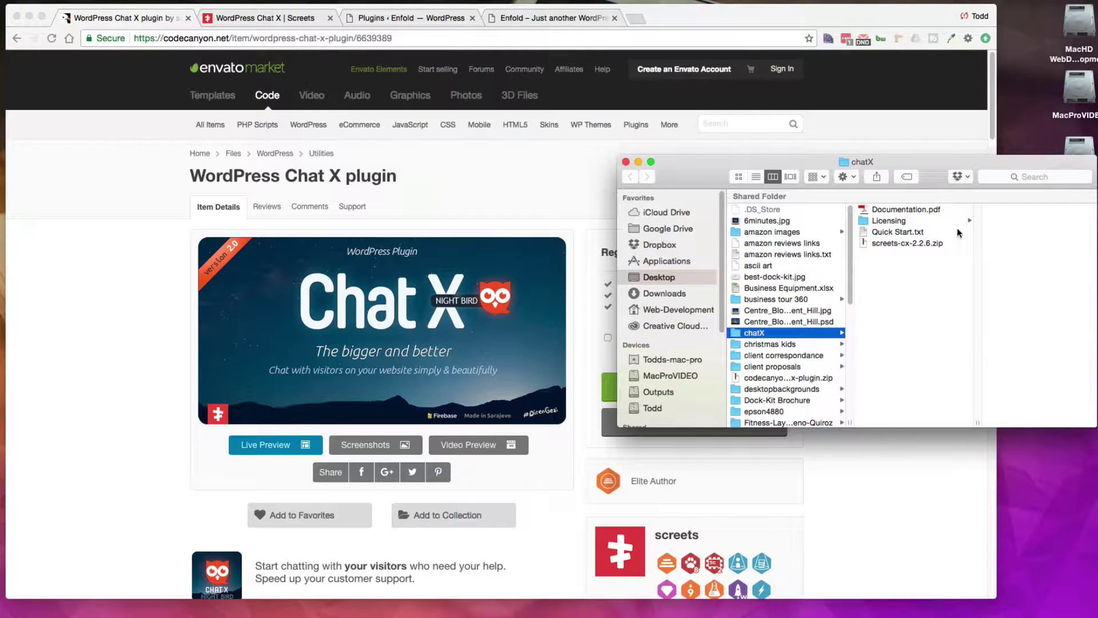
pyautogui.moveTo(908, 172); pyautogui.dragTo(838, 167)
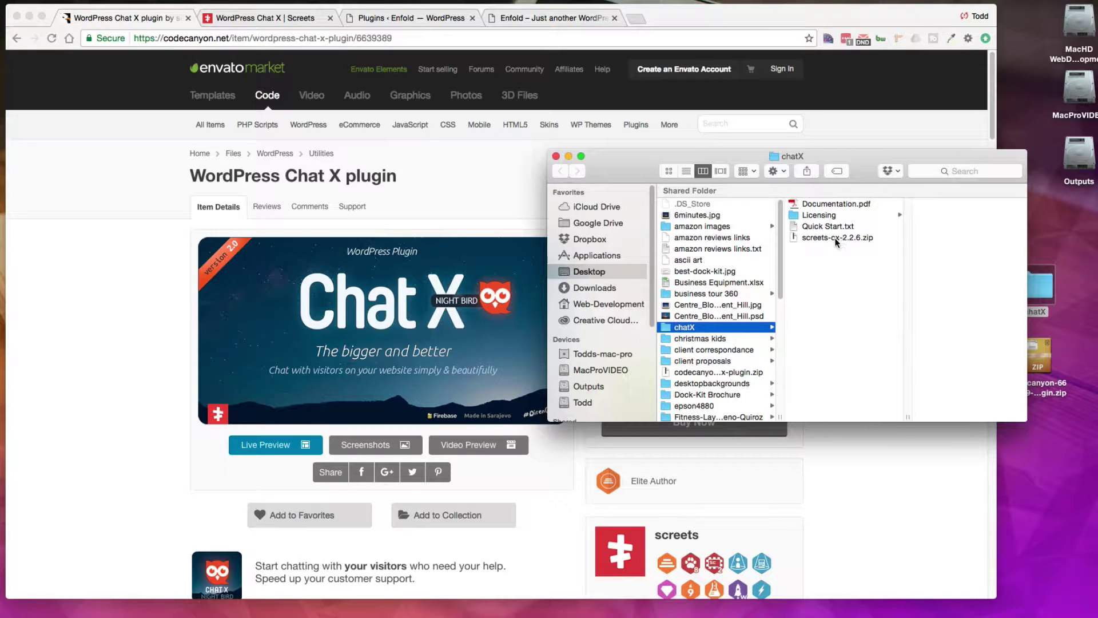
pyautogui.click(381, 21)
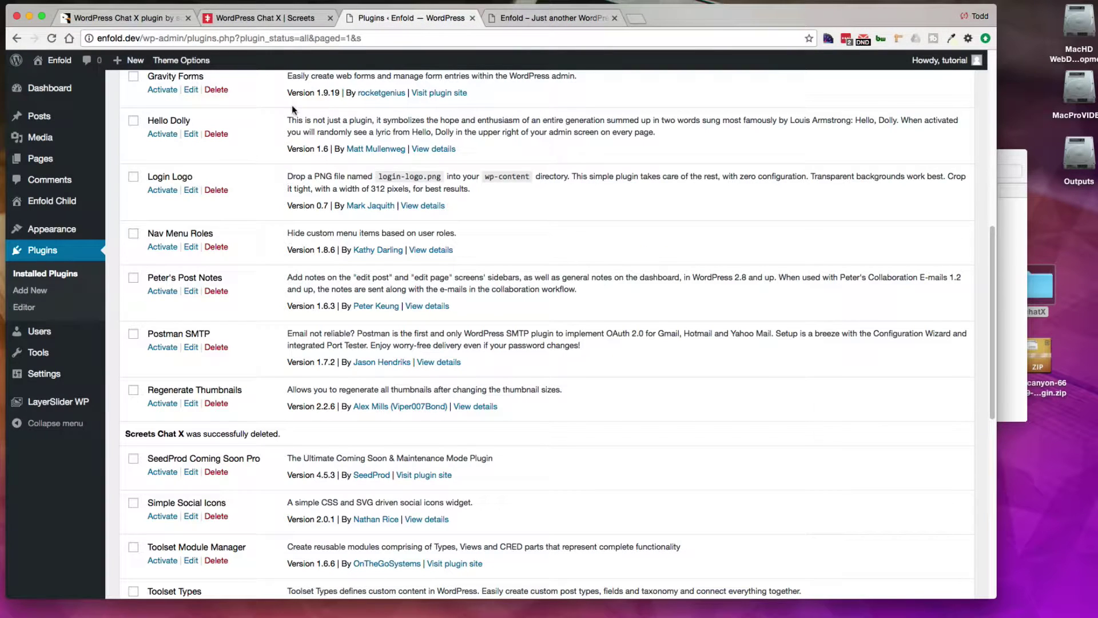
# - Reach the Upload Plugin panel from the installed plugins list
pyautogui.click(512, 18)
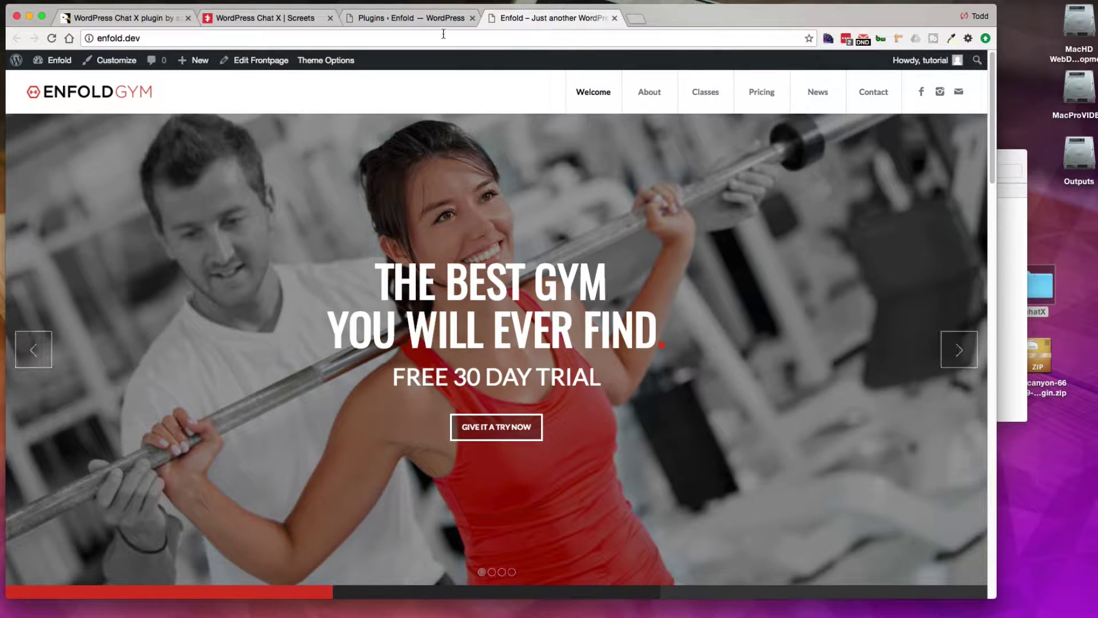
pyautogui.click(404, 20)
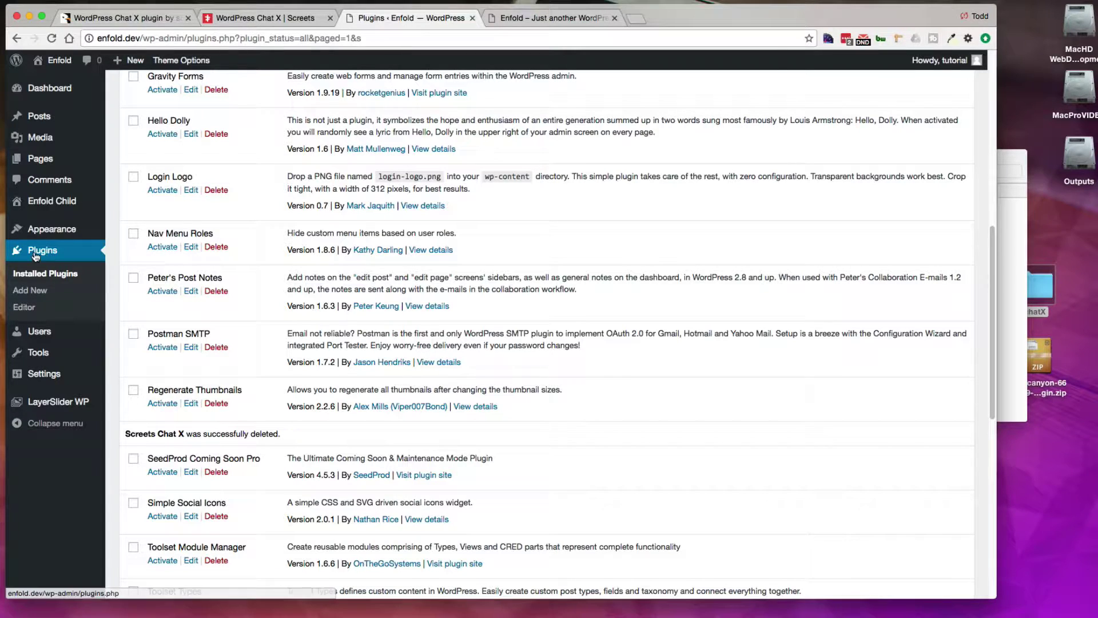
pyautogui.scroll(10, 237, 283)
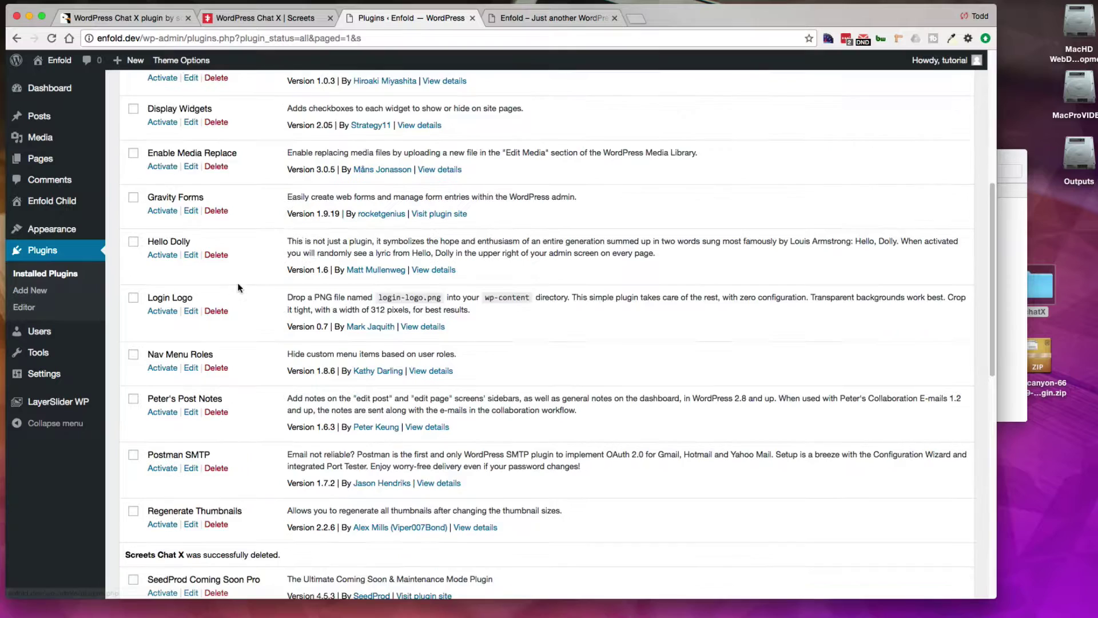
pyautogui.click(197, 91)
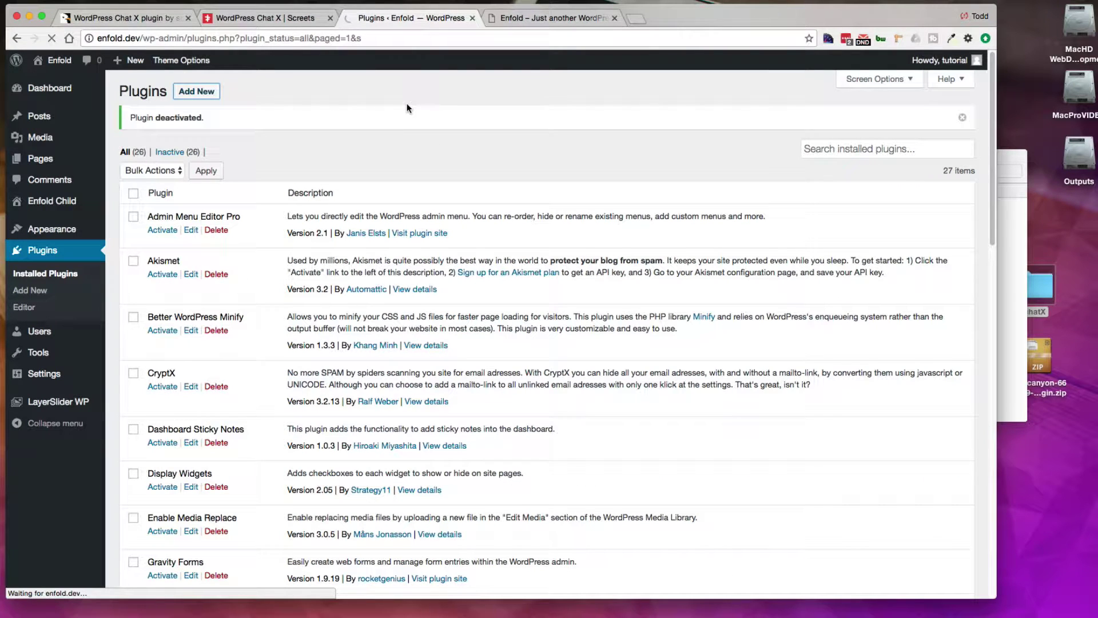
pyautogui.click(1040, 292)
pyautogui.click(238, 92)
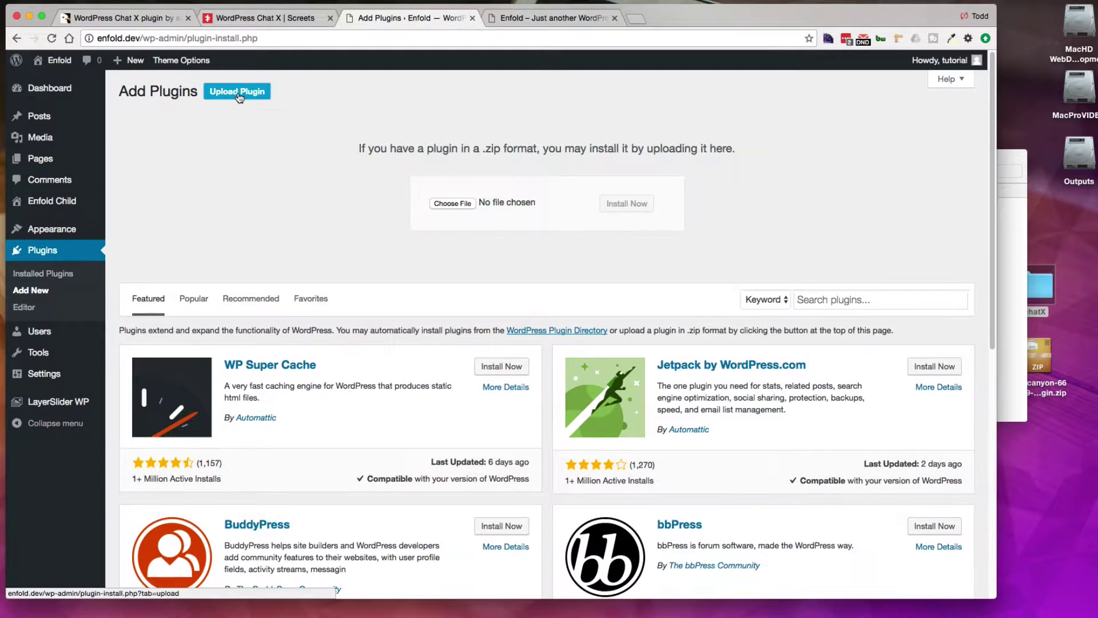
# - Drop screets-cx-2.2.6.zip into the upload field and install it
pyautogui.click(452, 203)
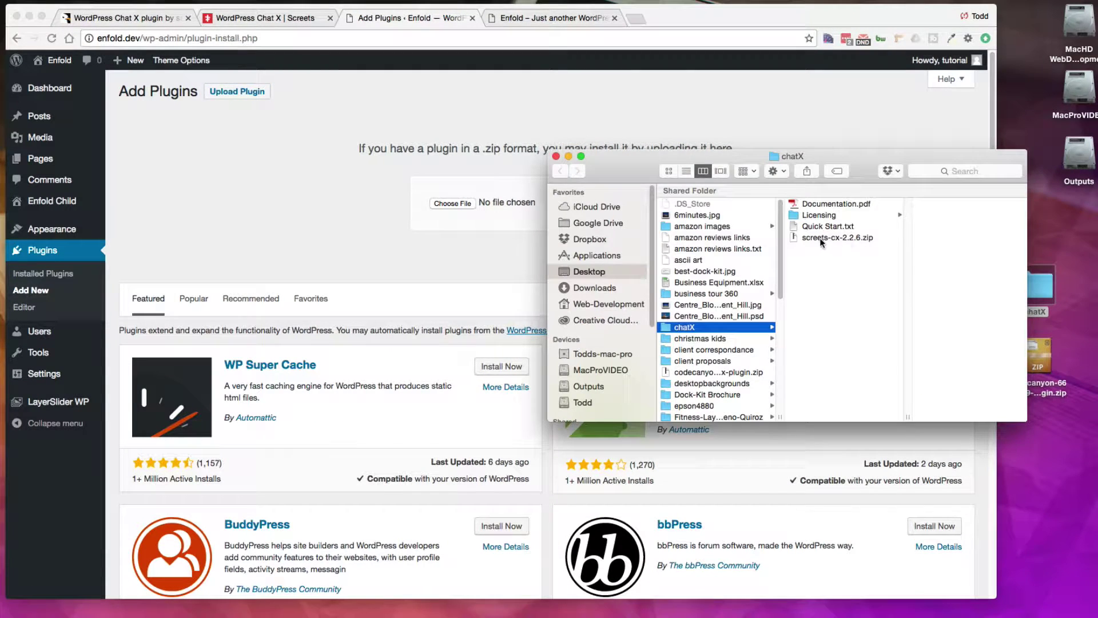
pyautogui.moveTo(821, 243); pyautogui.dragTo(481, 207)
pyautogui.moveTo(612, 161); pyautogui.dragTo(929, 216)
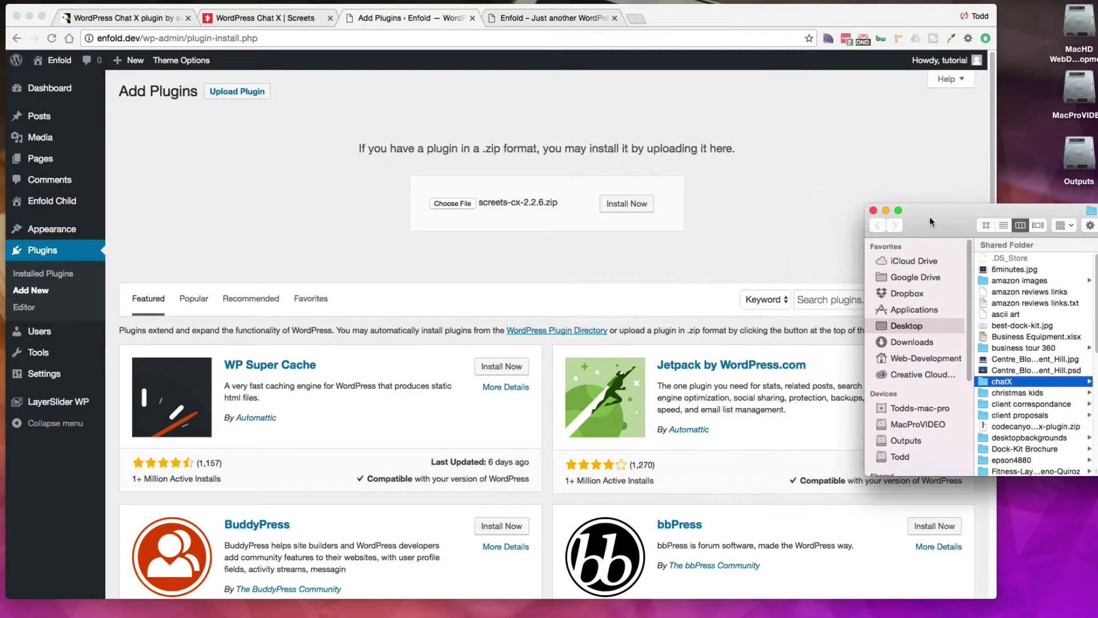
pyautogui.click(623, 203)
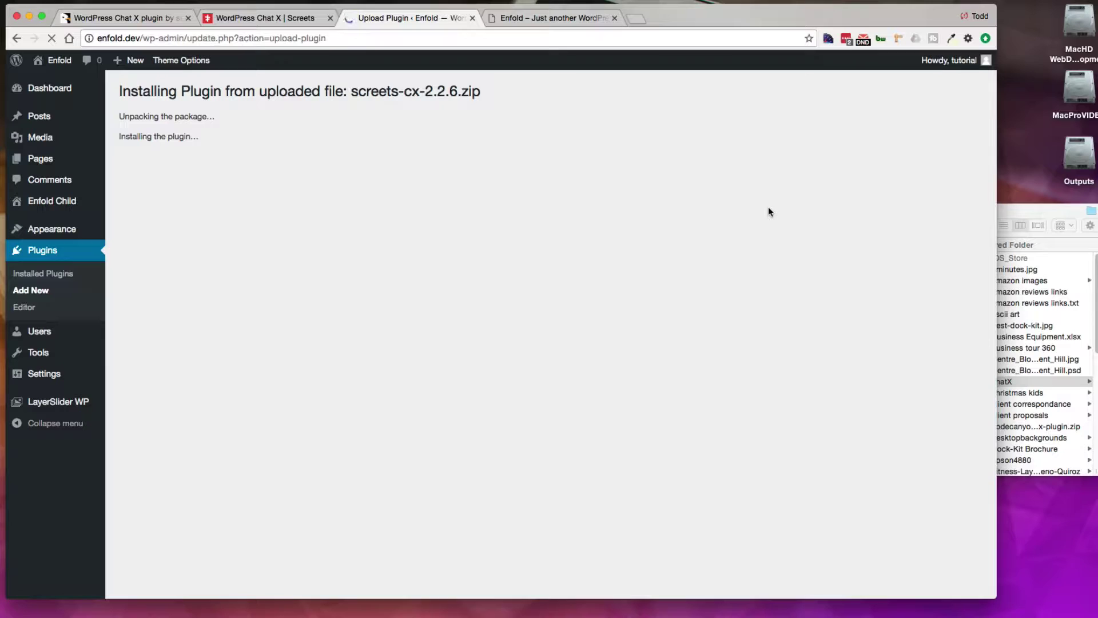
# - Activate Chat X and follow its setup link to the Google Firebase console
pyautogui.click(154, 179)
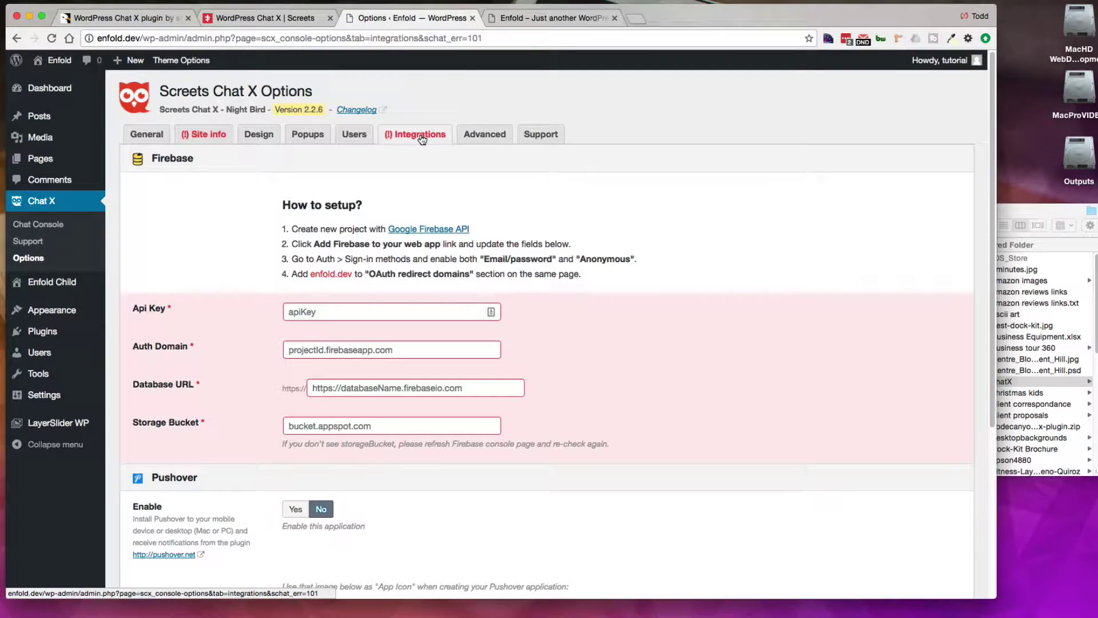
pyautogui.click(427, 232)
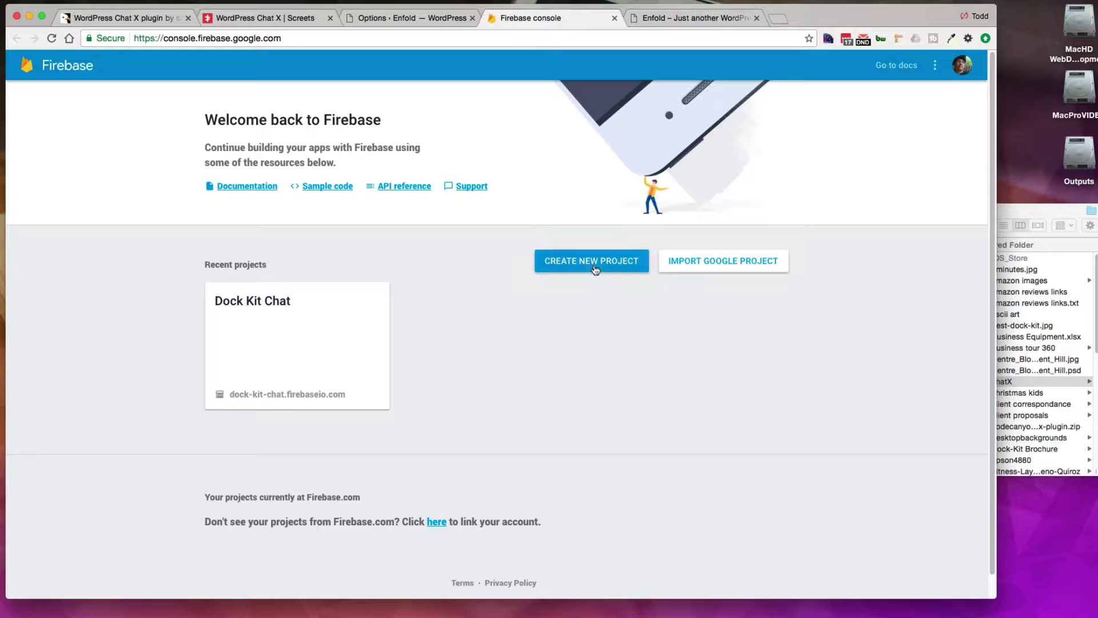
# - Create a Firebase project named ChatX and show its web app configuration snippet
pyautogui.click(596, 268)
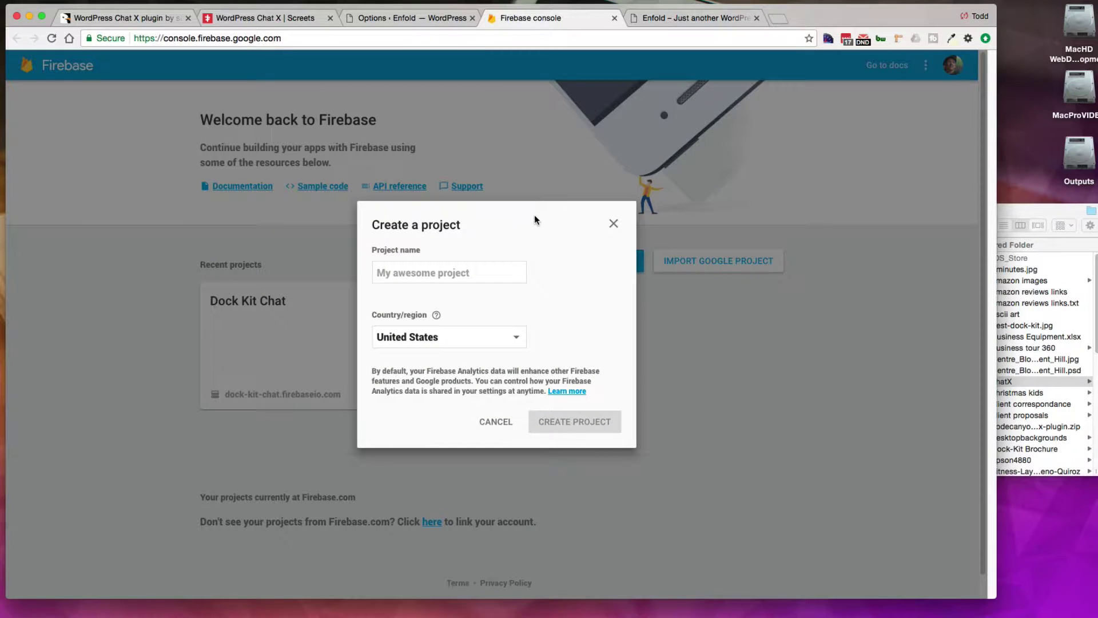
pyautogui.click(453, 268)
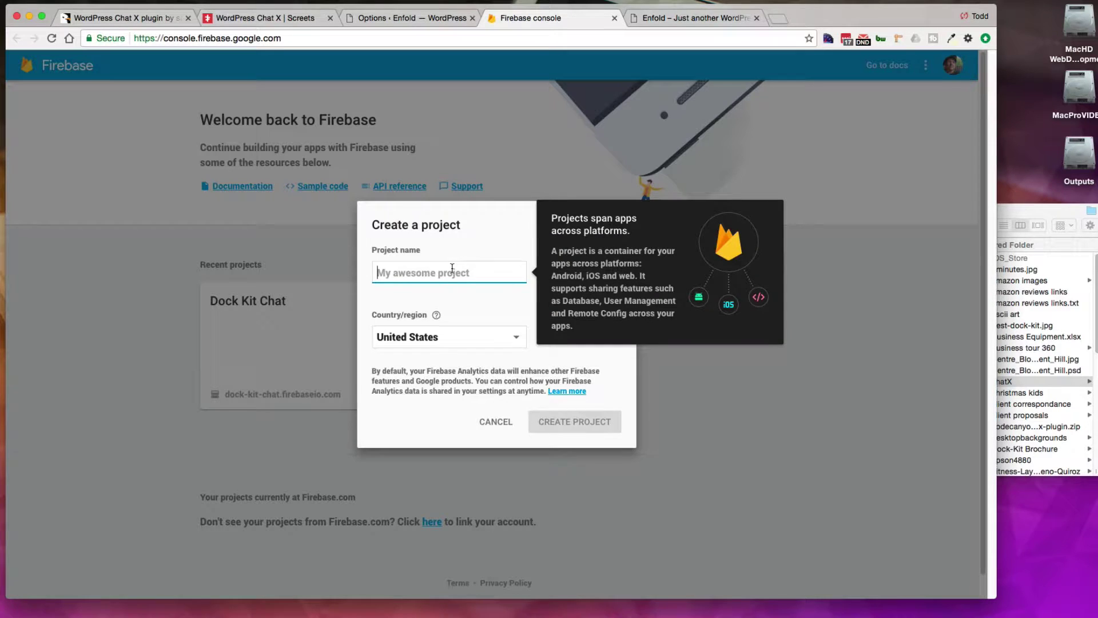
pyautogui.write('Chat')
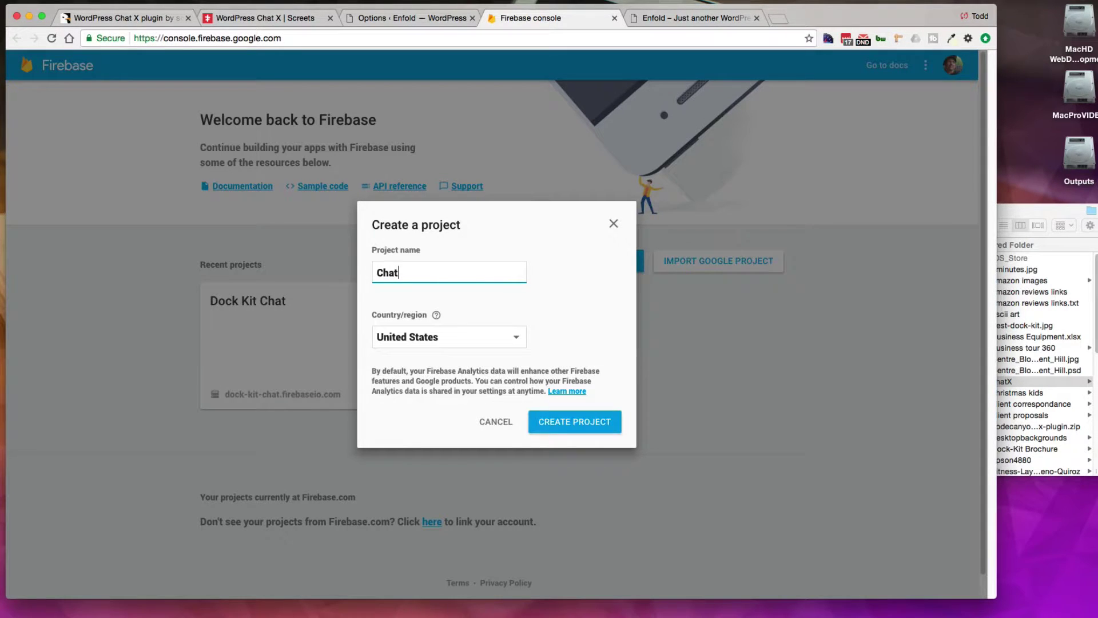
pyautogui.write('X')
pyautogui.click(566, 426)
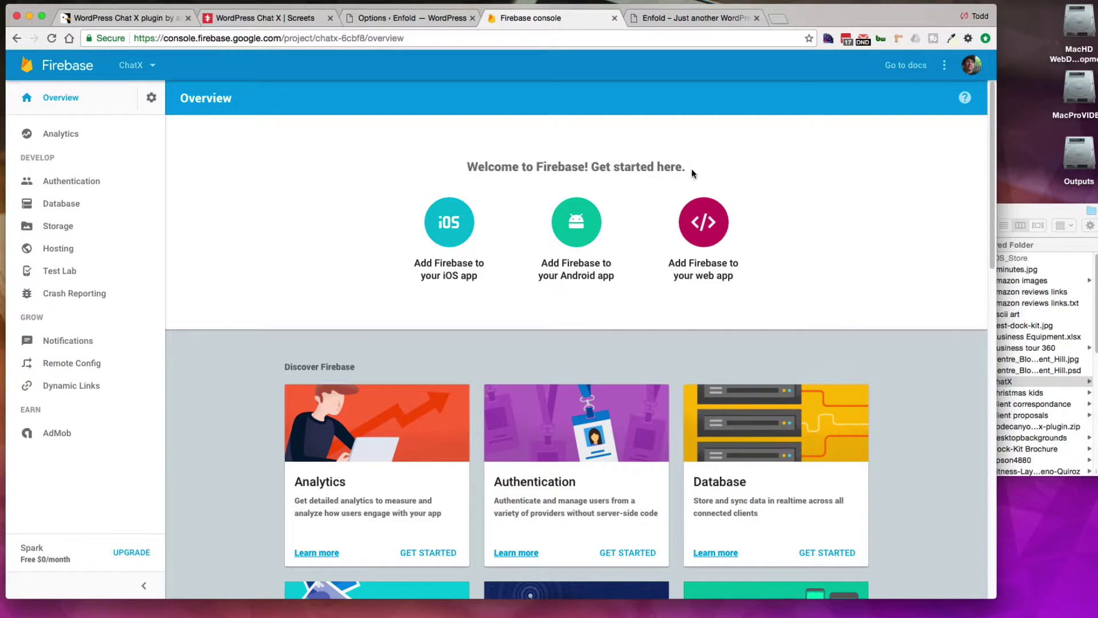
pyautogui.click(705, 225)
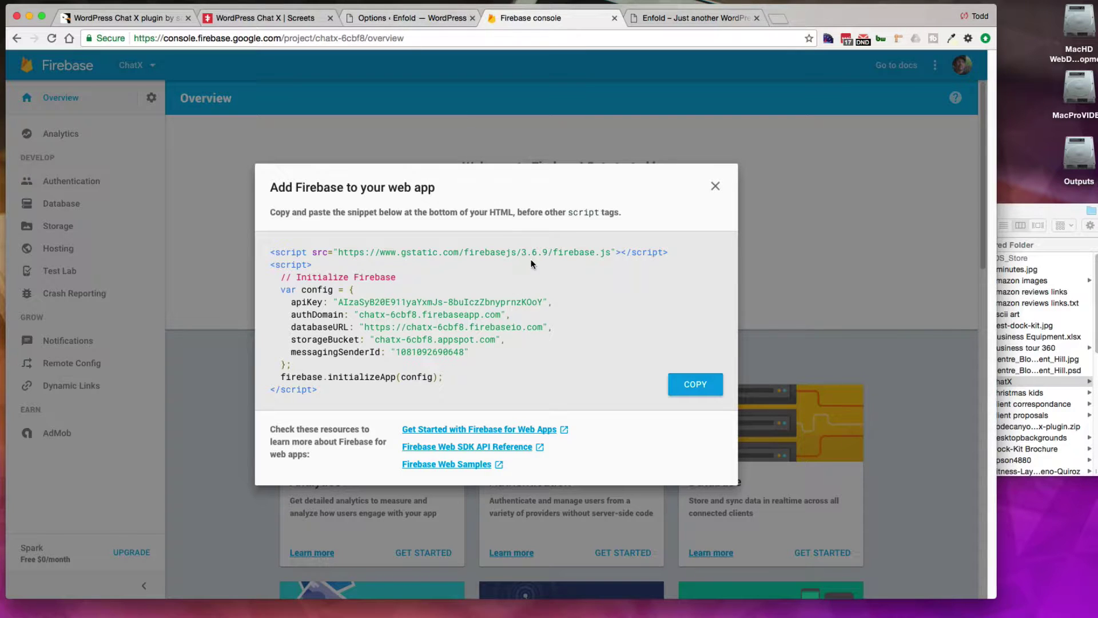
# - Copy the ChatX apiKey and authDomain into the Chat X Api Key and Auth Domain fields
pyautogui.moveTo(338, 305); pyautogui.dragTo(542, 298)
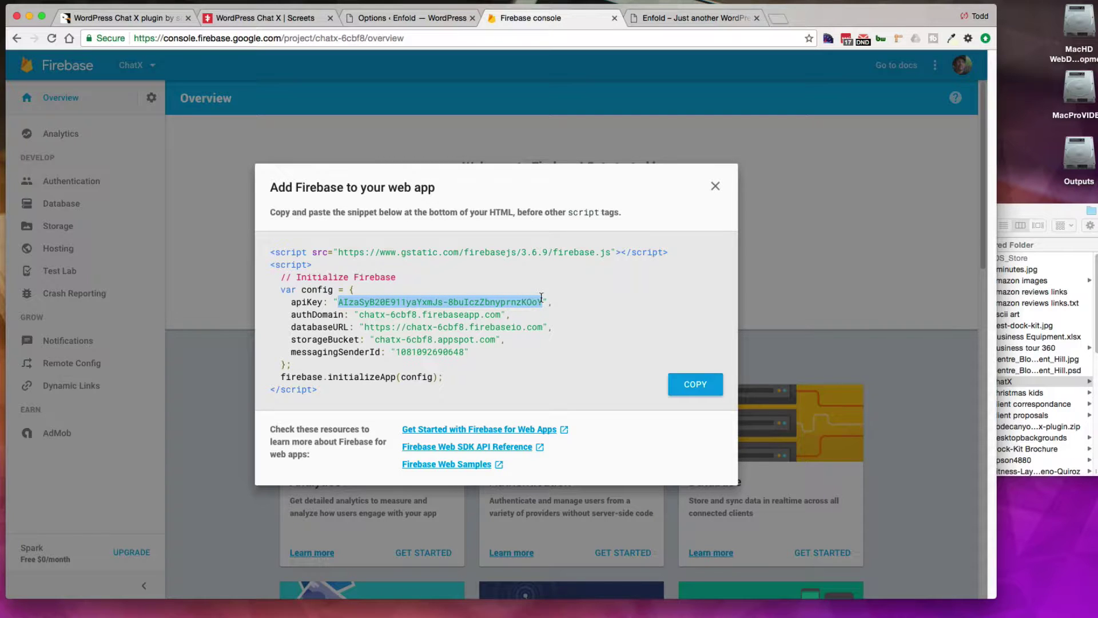
pyautogui.click(407, 18)
pyautogui.click(318, 311)
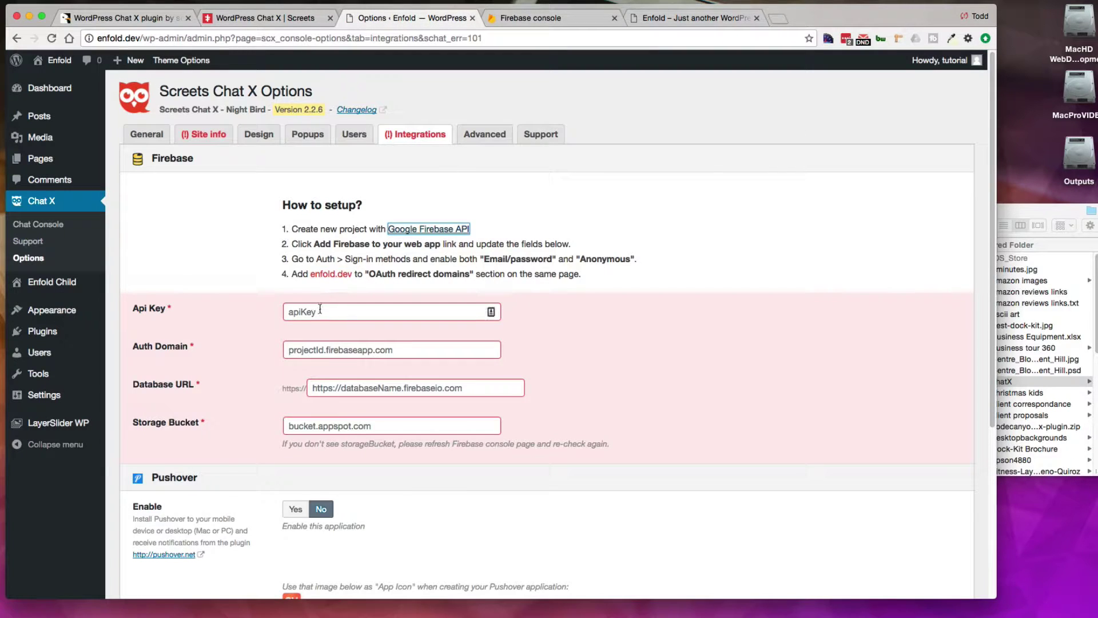
pyautogui.press('super+v')
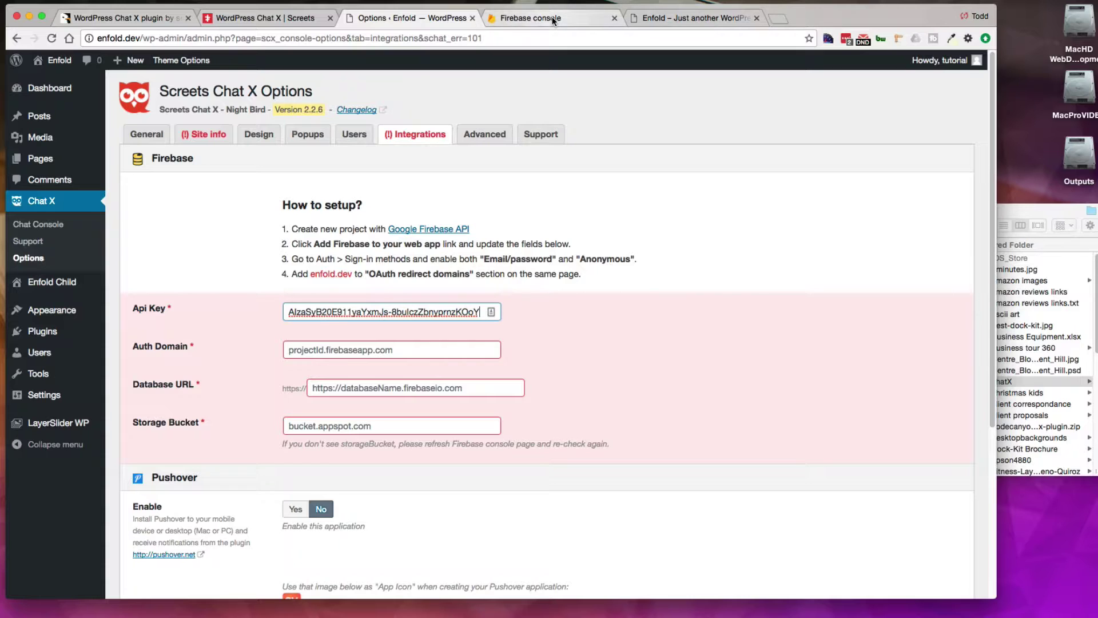
pyautogui.click(553, 22)
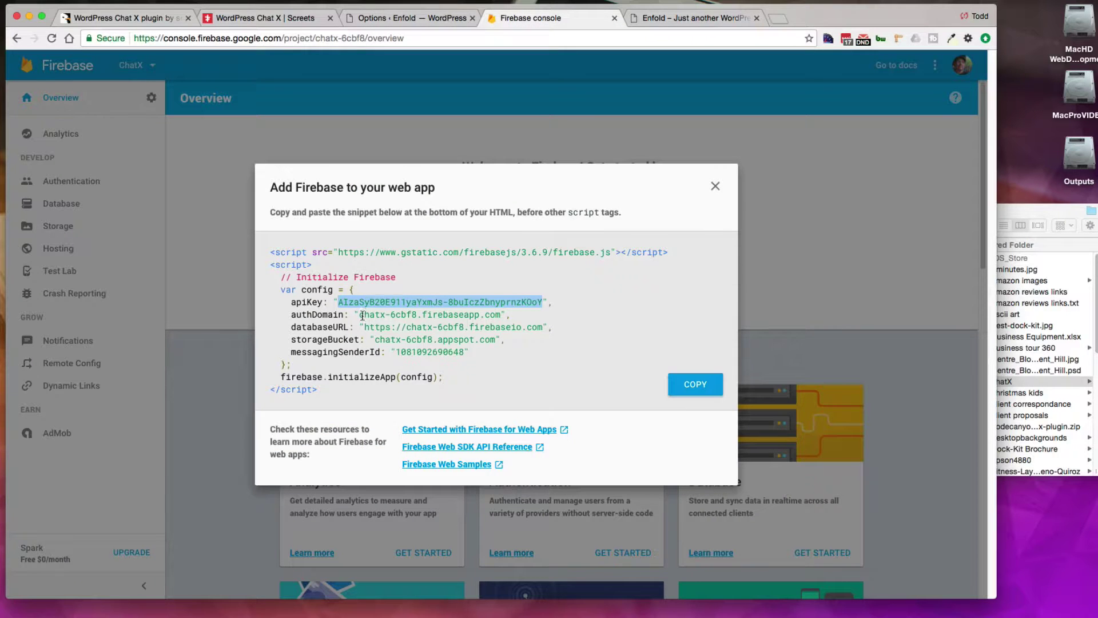
pyautogui.moveTo(359, 315); pyautogui.dragTo(503, 315)
pyautogui.press('super+c')
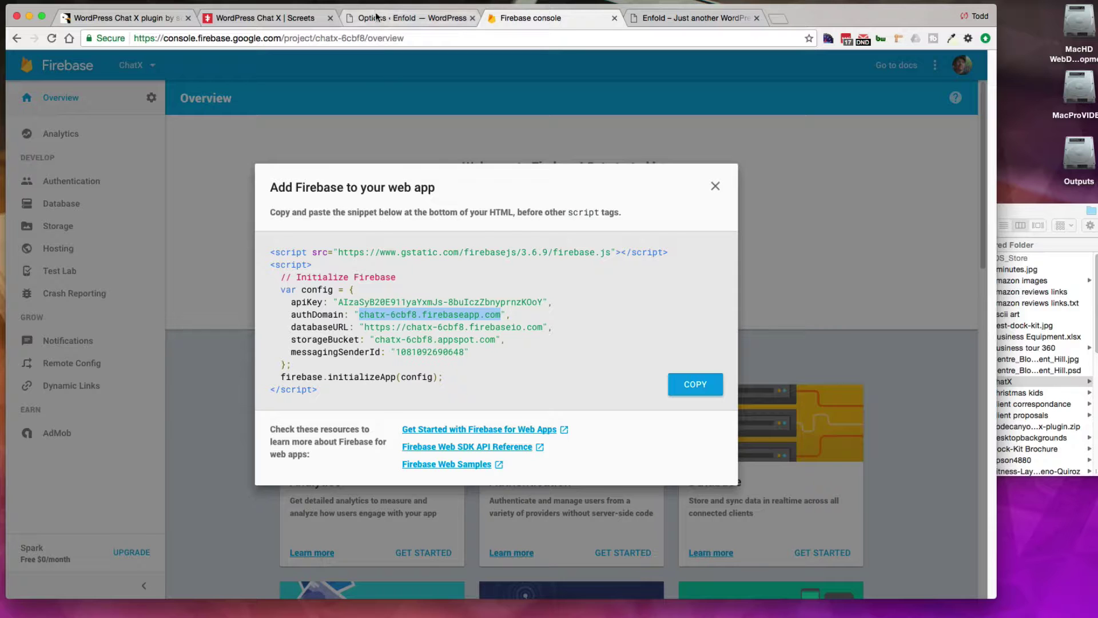
pyautogui.click(403, 17)
pyautogui.click(336, 342)
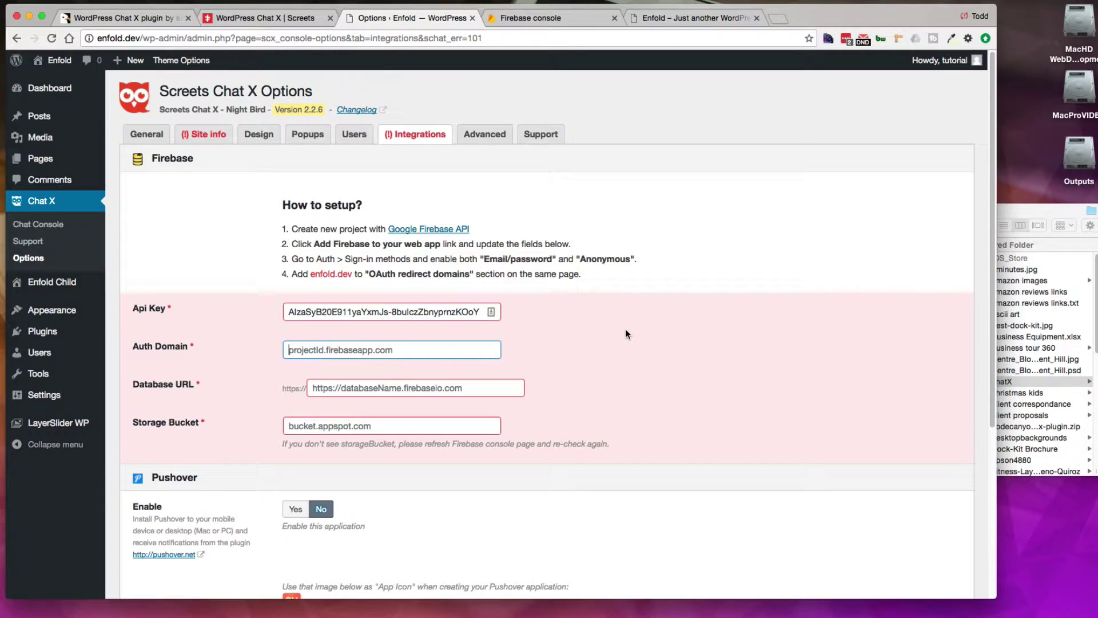
pyautogui.press('super+v')
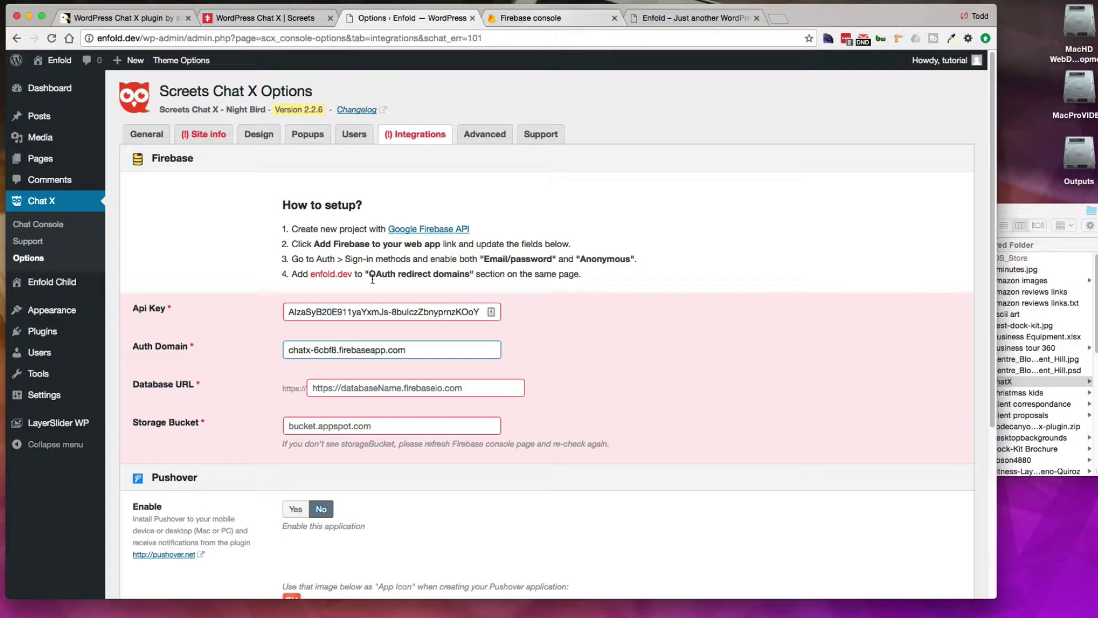
# - Copy the databaseURL and storageBucket into the Database URL and Storage Bucket fields
pyautogui.click(532, 19)
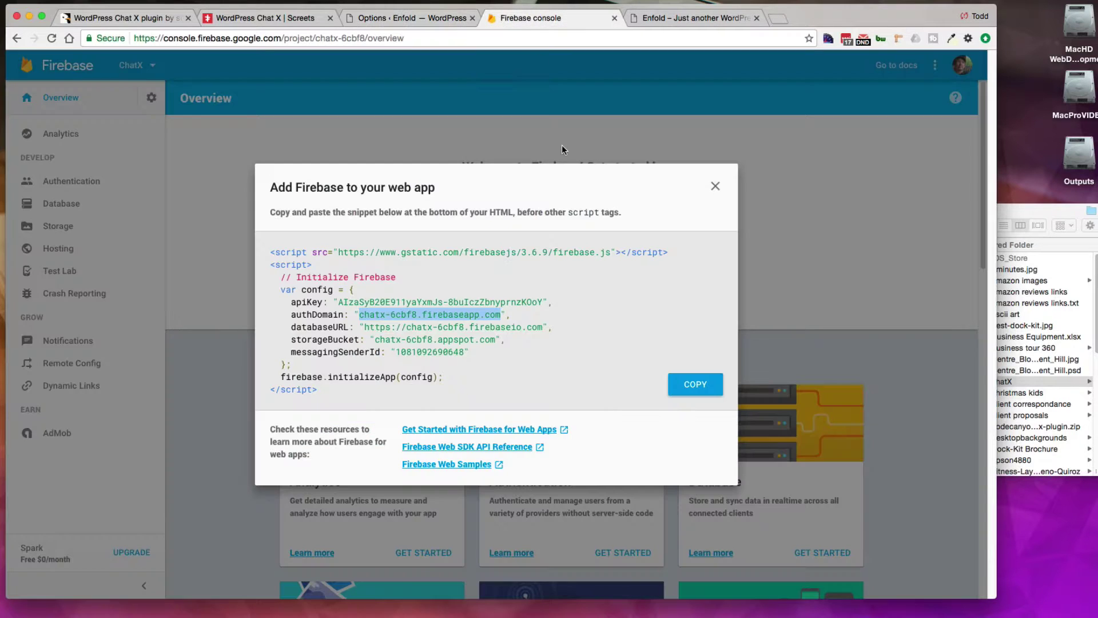
pyautogui.moveTo(406, 327); pyautogui.dragTo(543, 327)
pyautogui.press('super+c')
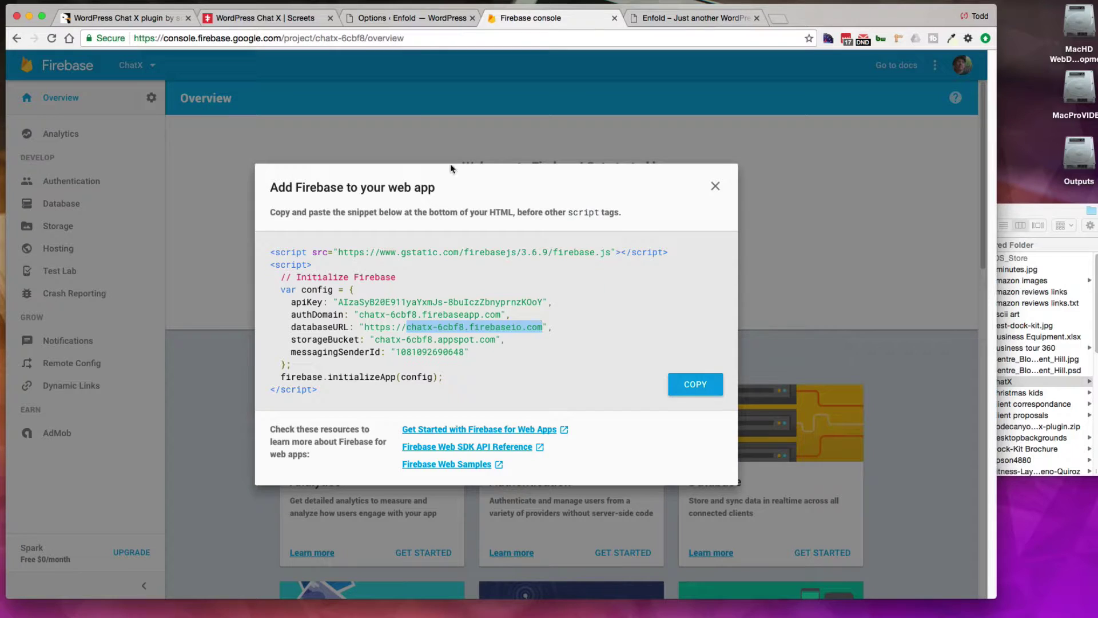
pyautogui.click(399, 25)
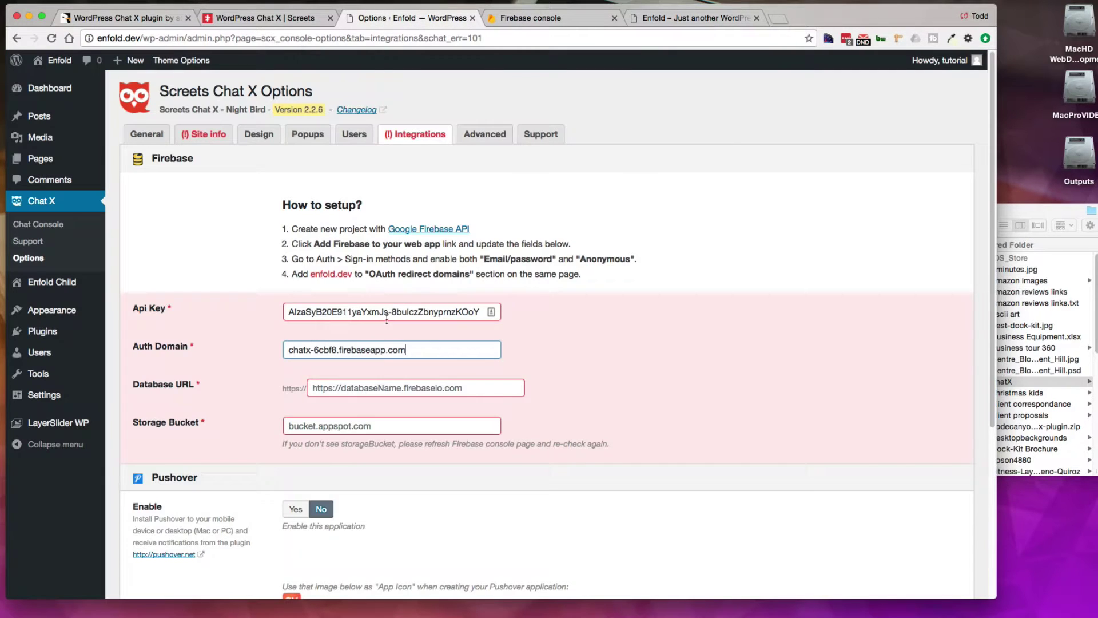
pyautogui.click(342, 391)
pyautogui.click(315, 387)
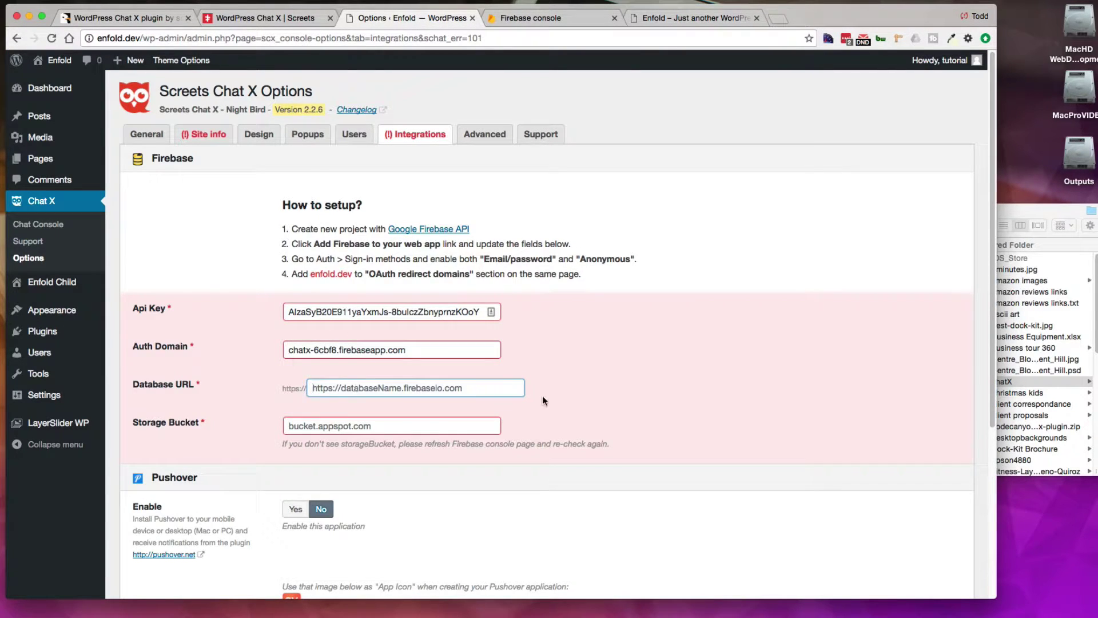
pyautogui.press('super+v')
pyautogui.click(539, 18)
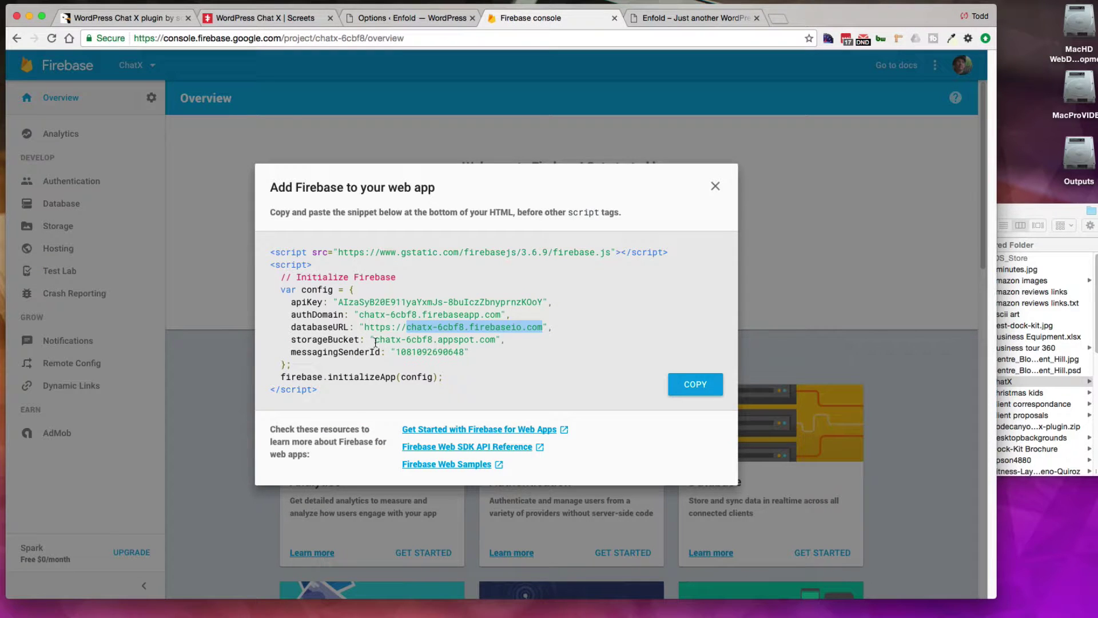
pyautogui.click(378, 19)
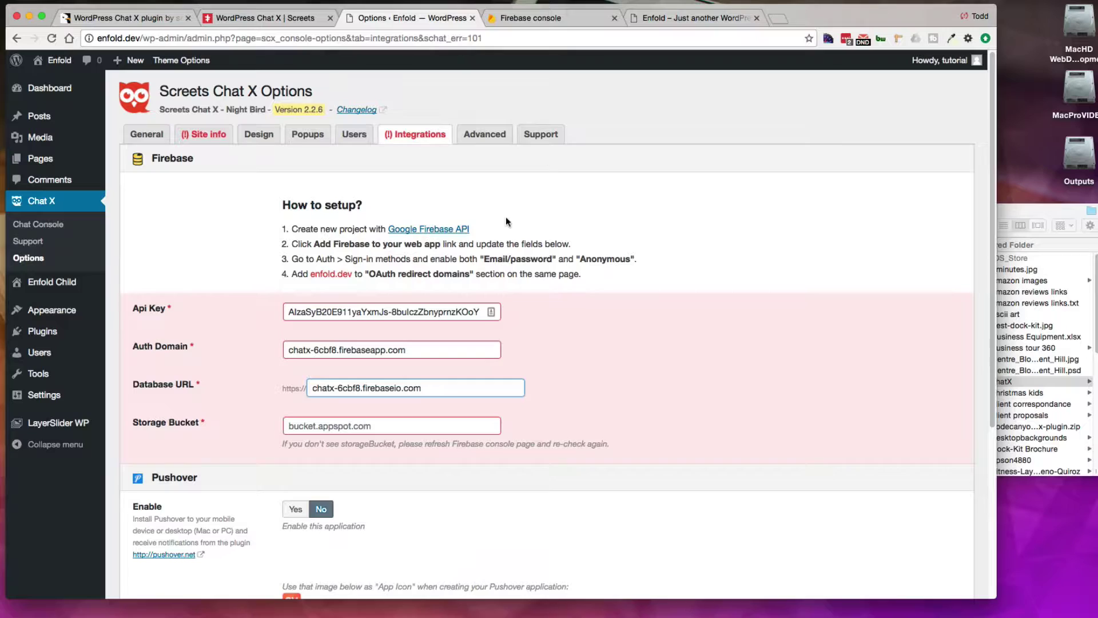
pyautogui.click(555, 19)
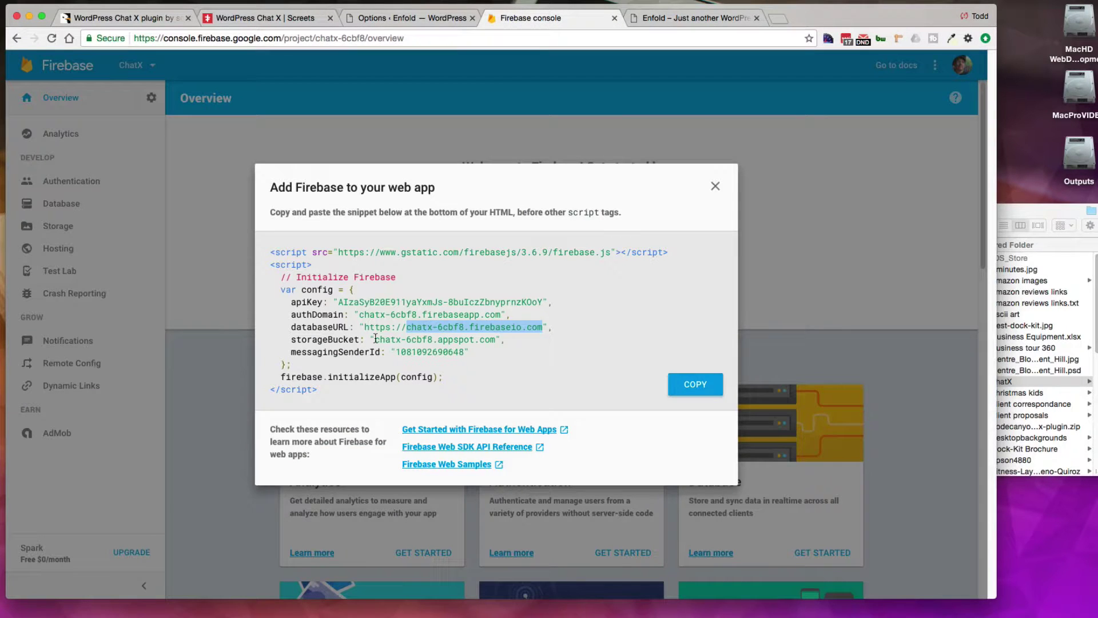
pyautogui.moveTo(375, 339); pyautogui.dragTo(496, 338)
pyautogui.press('super+c')
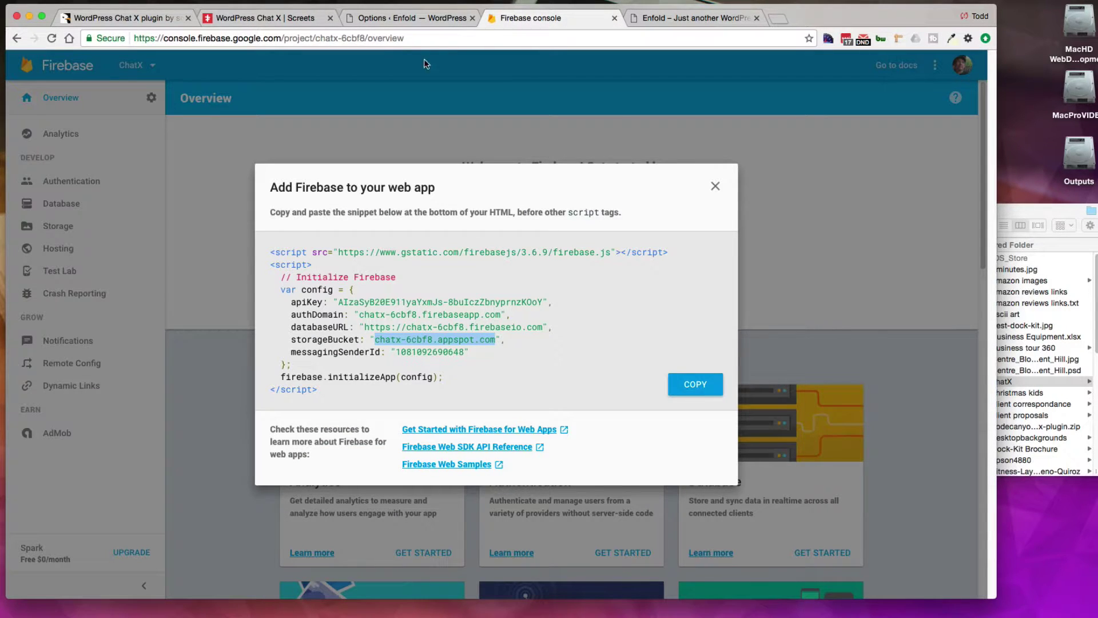
pyautogui.click(379, 18)
pyautogui.click(291, 429)
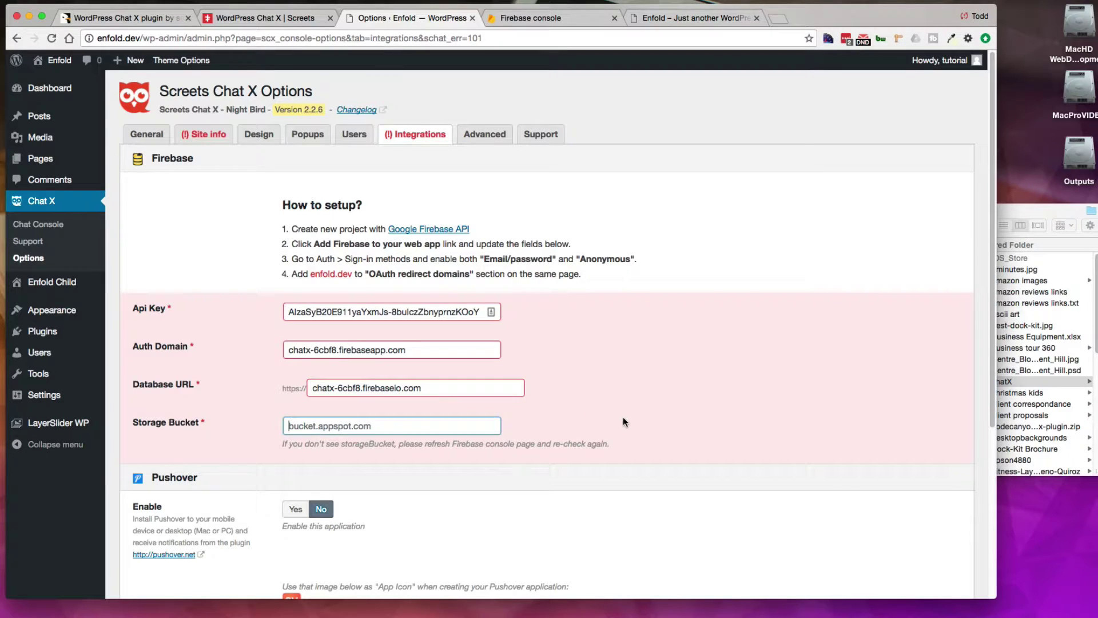
pyautogui.press('super+v')
pyautogui.scroll(-5, 719, 416)
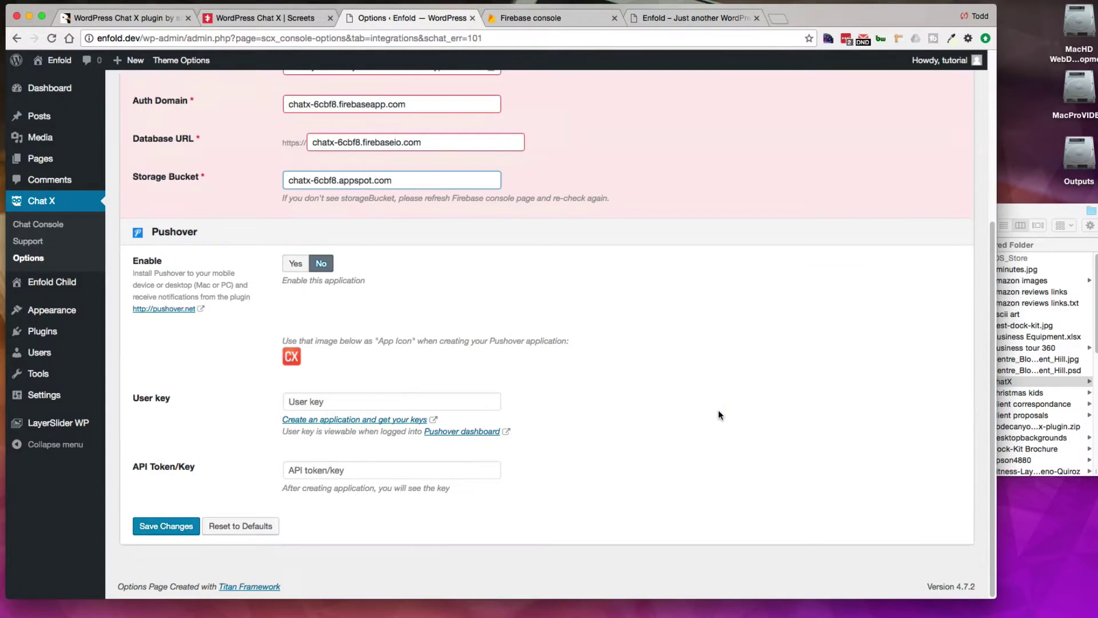
# - Save the Firebase settings, then fill the site name, email and reply-to address and save Site info
pyautogui.click(165, 525)
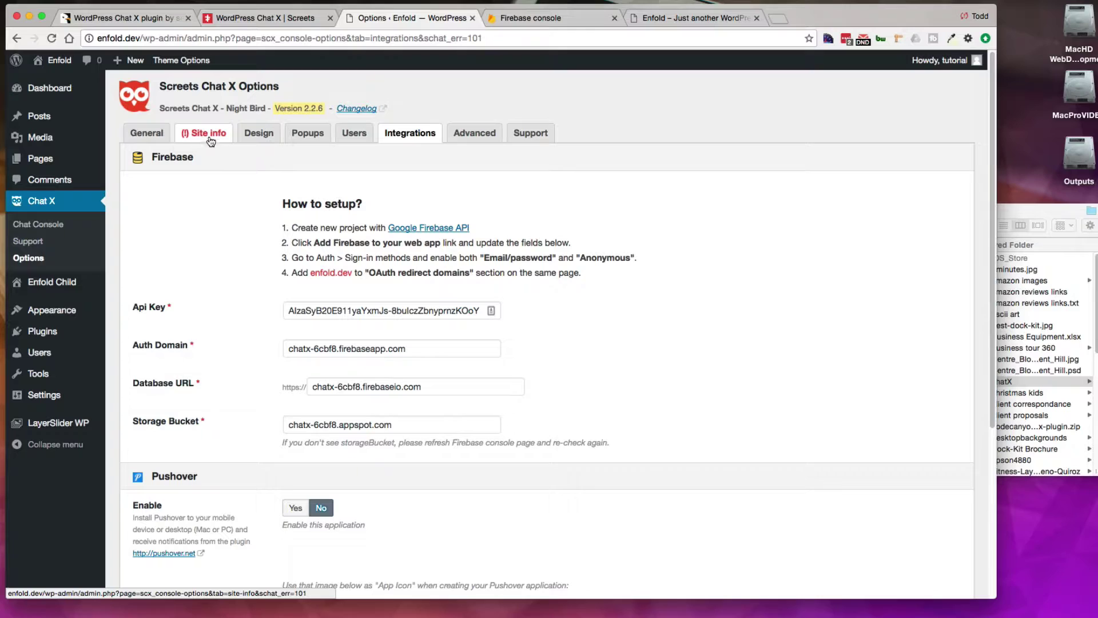
pyautogui.click(210, 140)
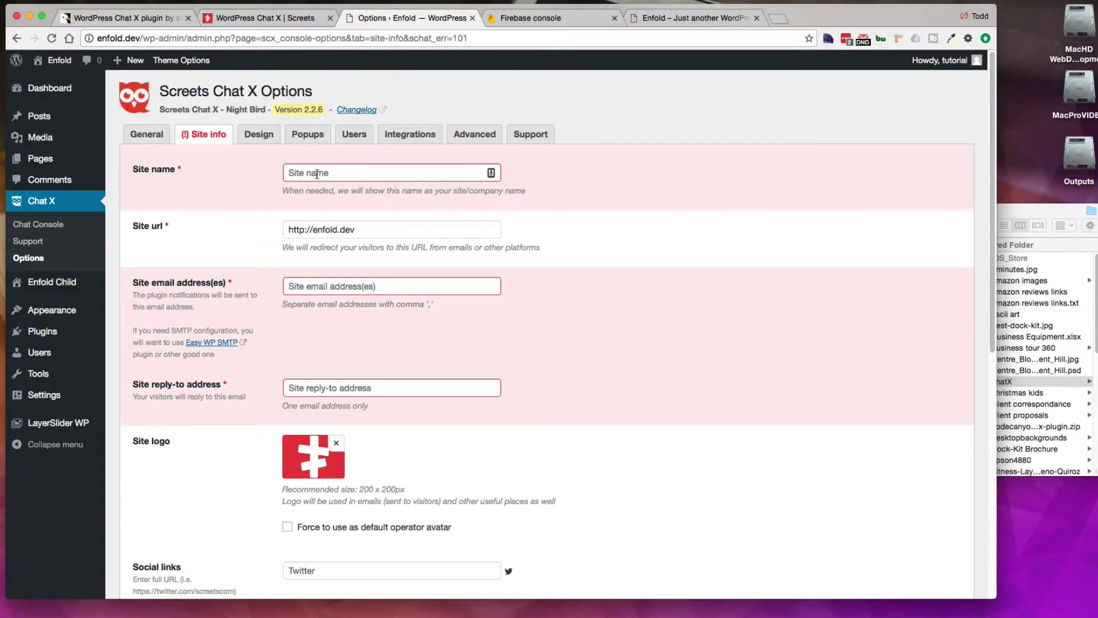
pyautogui.click(317, 173)
pyautogui.write('E')
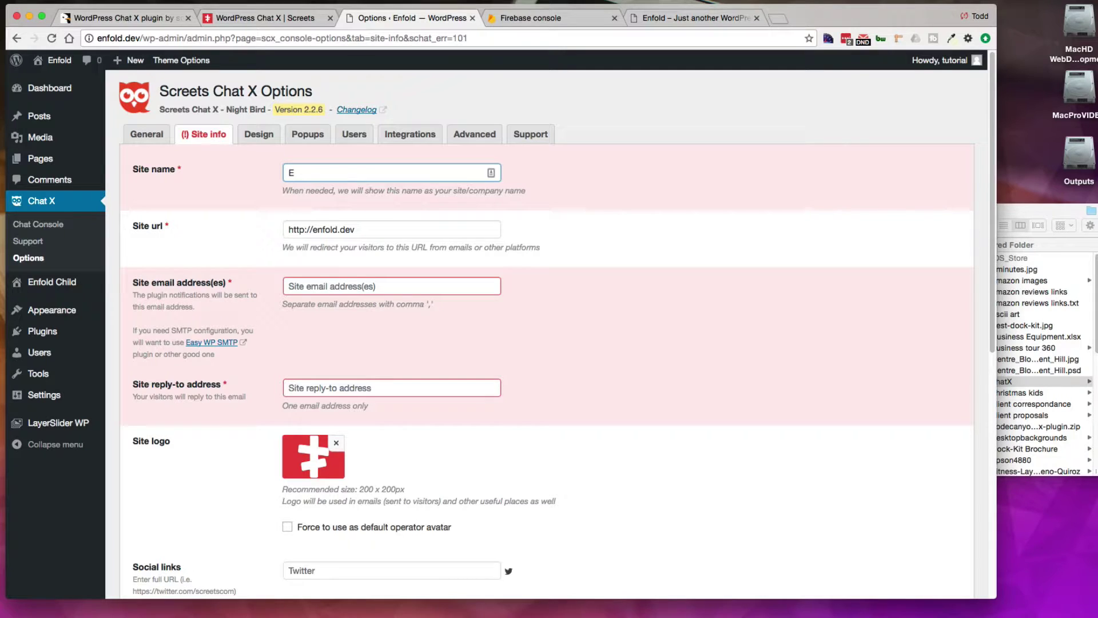
pyautogui.write('nfold C')
pyautogui.write('hat X')
pyautogui.click(412, 284)
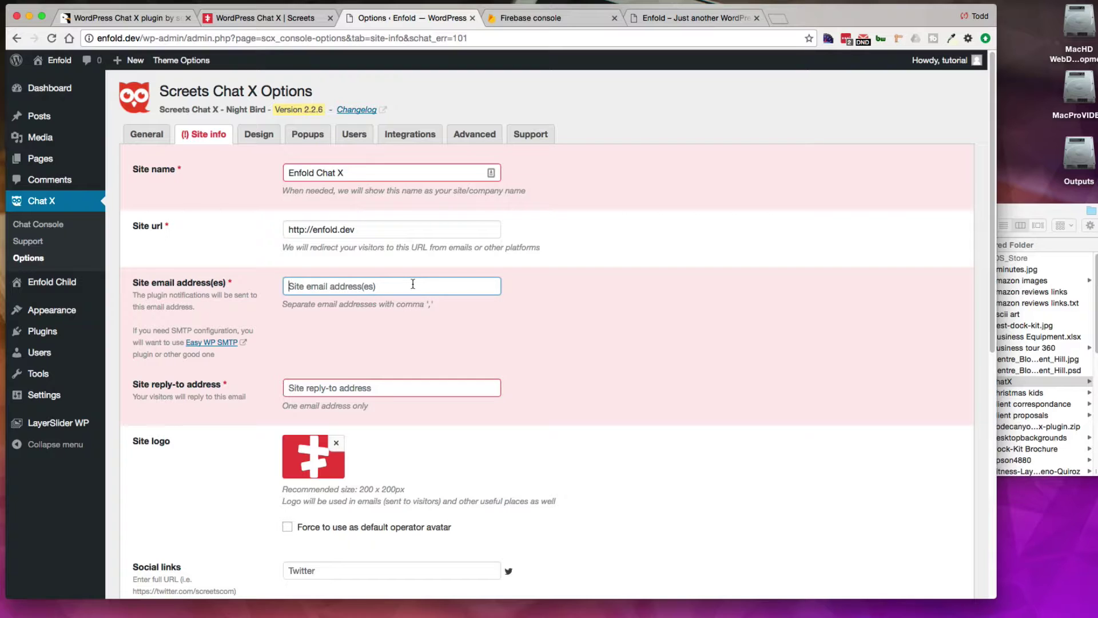
pyautogui.click(402, 383)
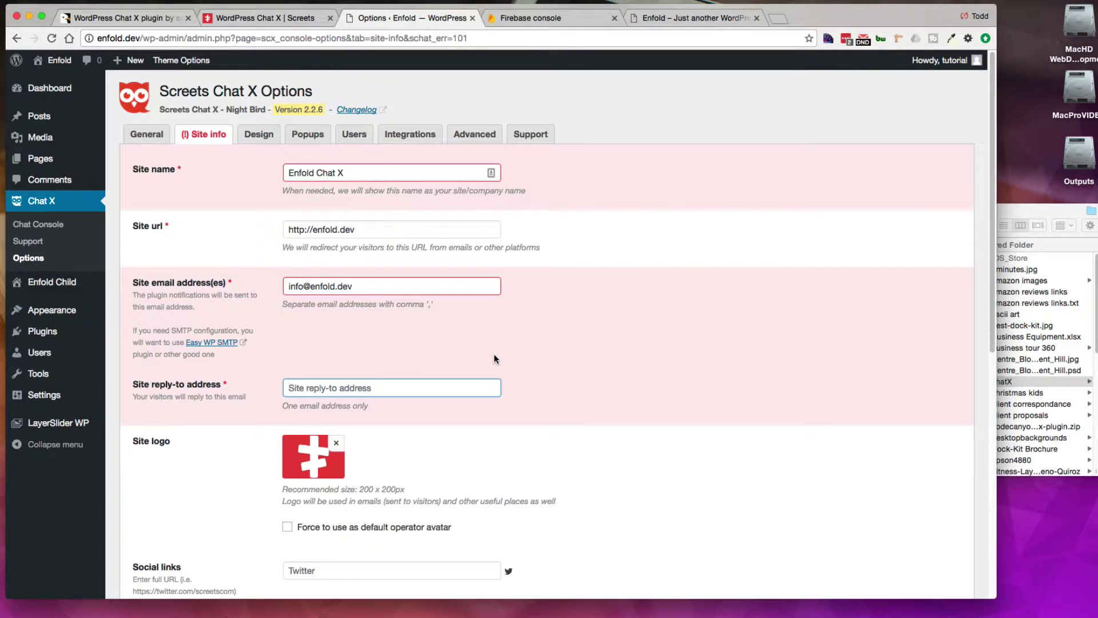
pyautogui.scroll(-4, 859, 375)
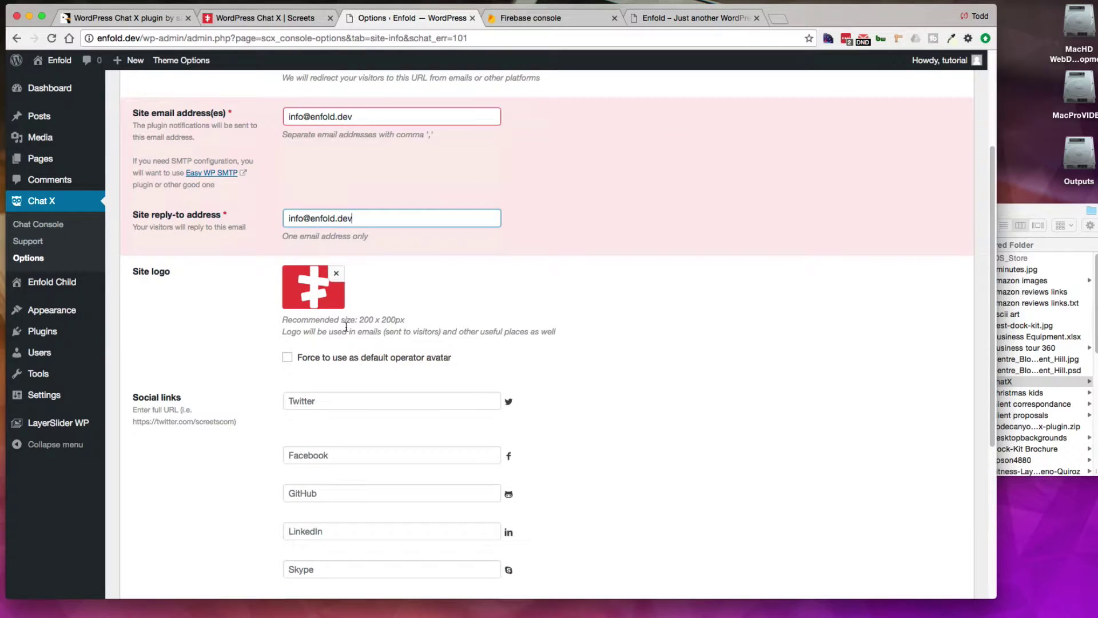
pyautogui.scroll(-1, 611, 358)
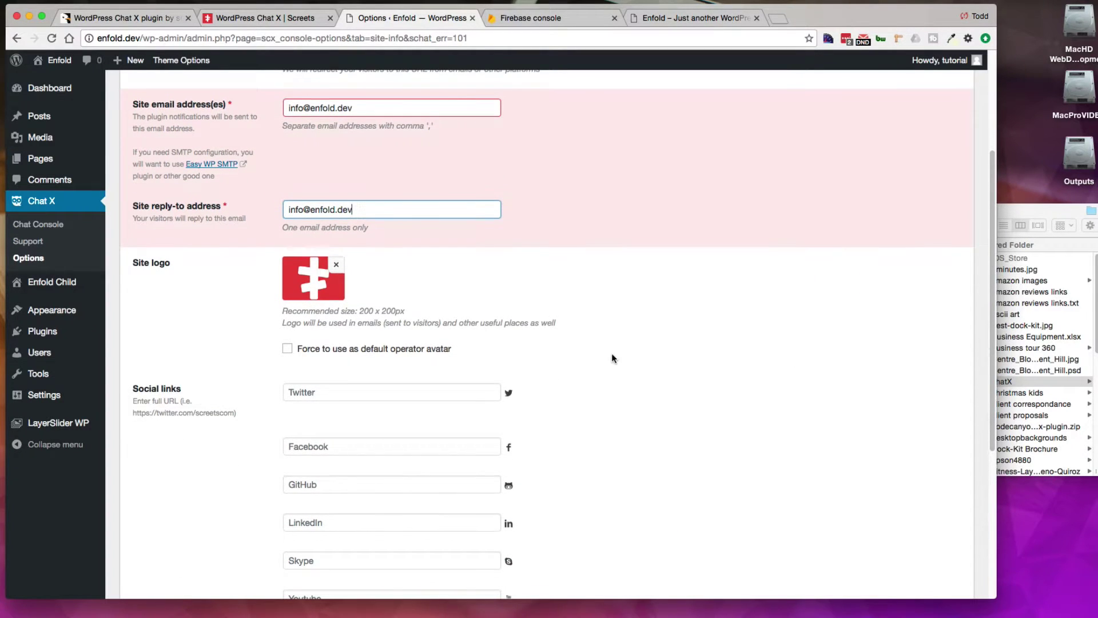
pyautogui.scroll(-1, 685, 328)
pyautogui.scroll(-3, 685, 328)
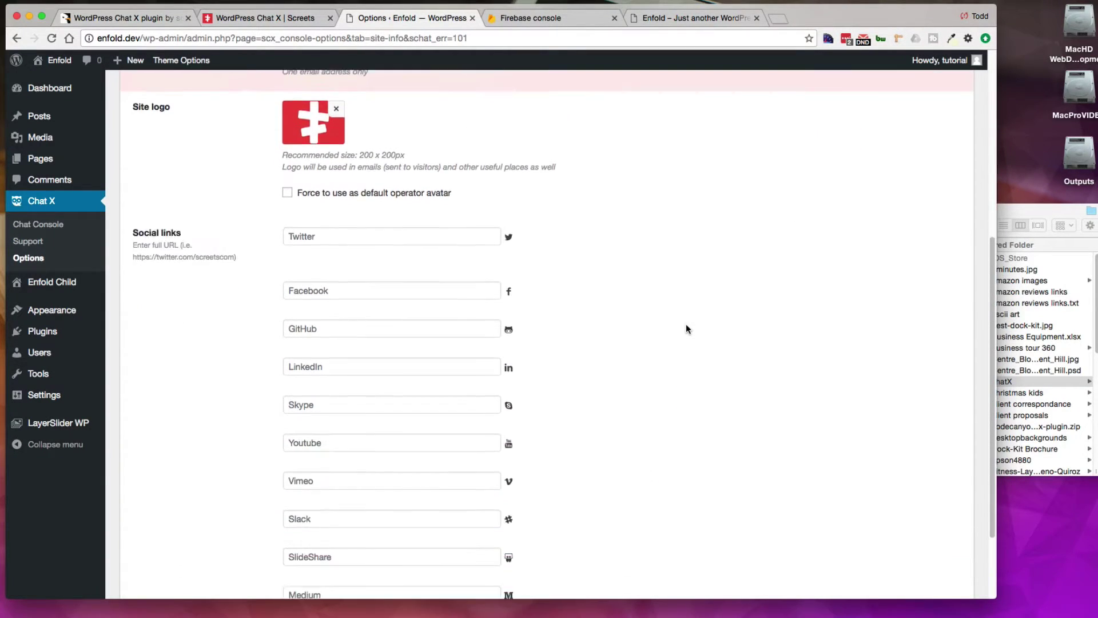
pyautogui.scroll(-2, 686, 328)
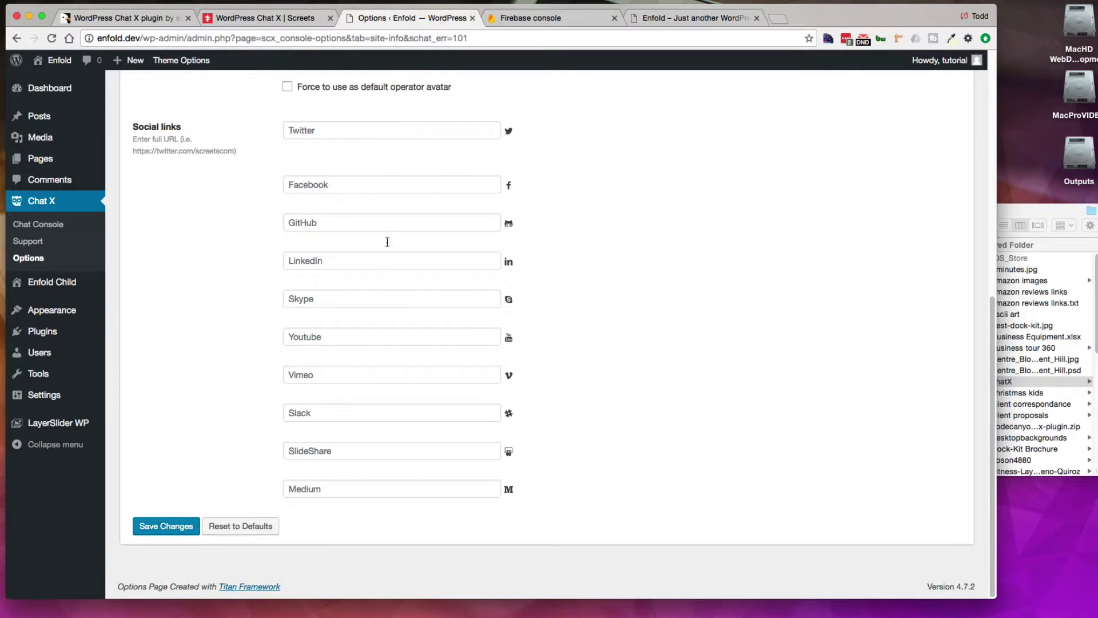
pyautogui.click(161, 533)
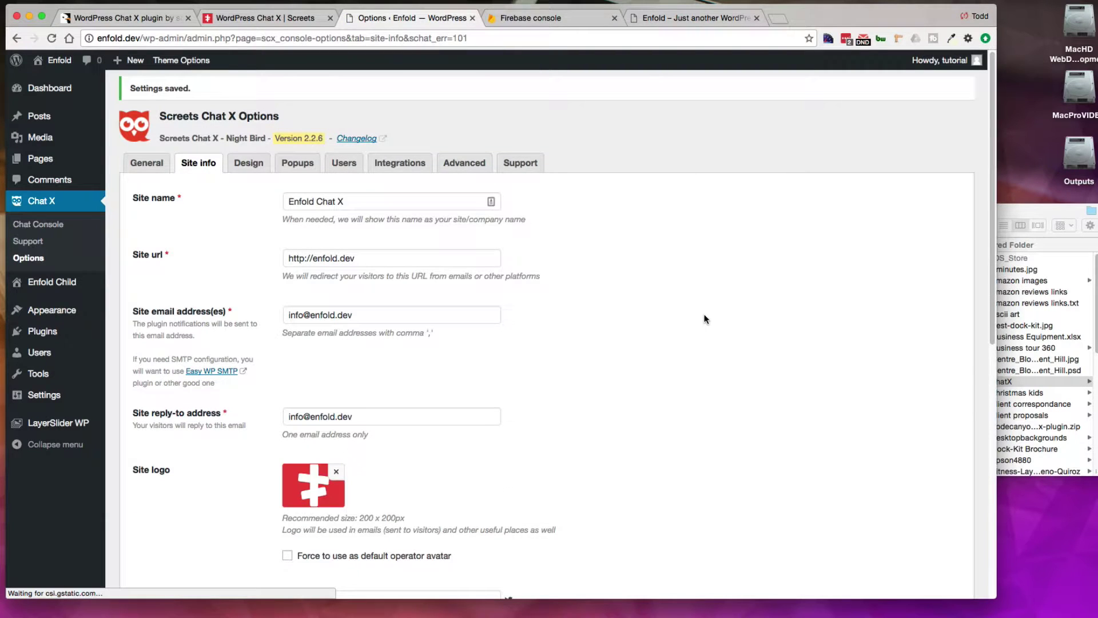
# - Check the Chat Console's Firebase sign-in error and switch to the Firebase console
pyautogui.click(37, 224)
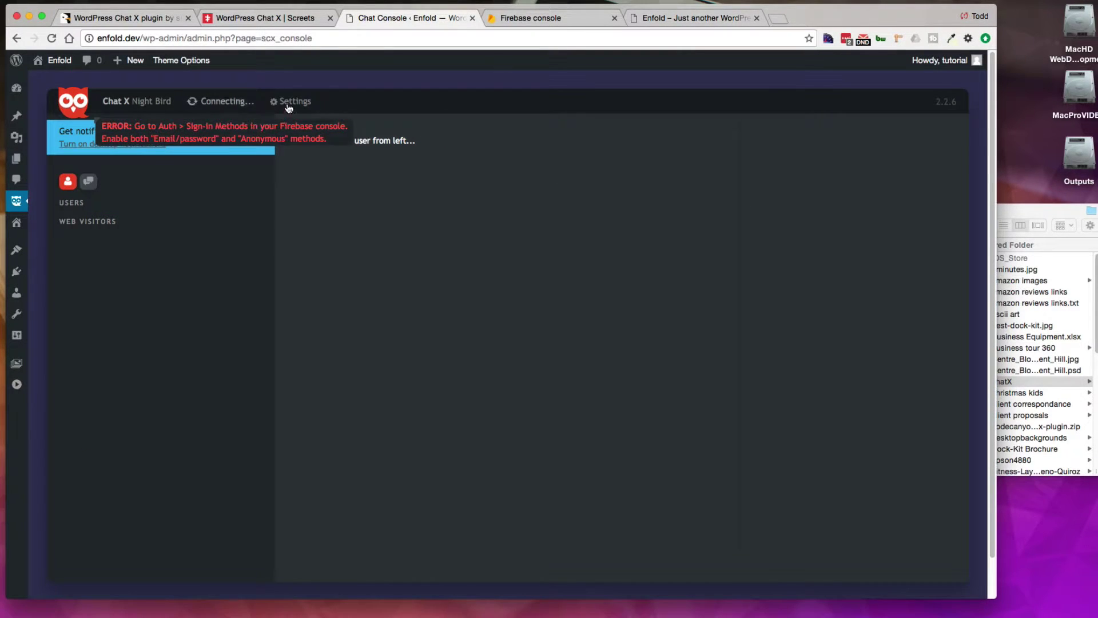
pyautogui.click(560, 18)
pyautogui.click(695, 385)
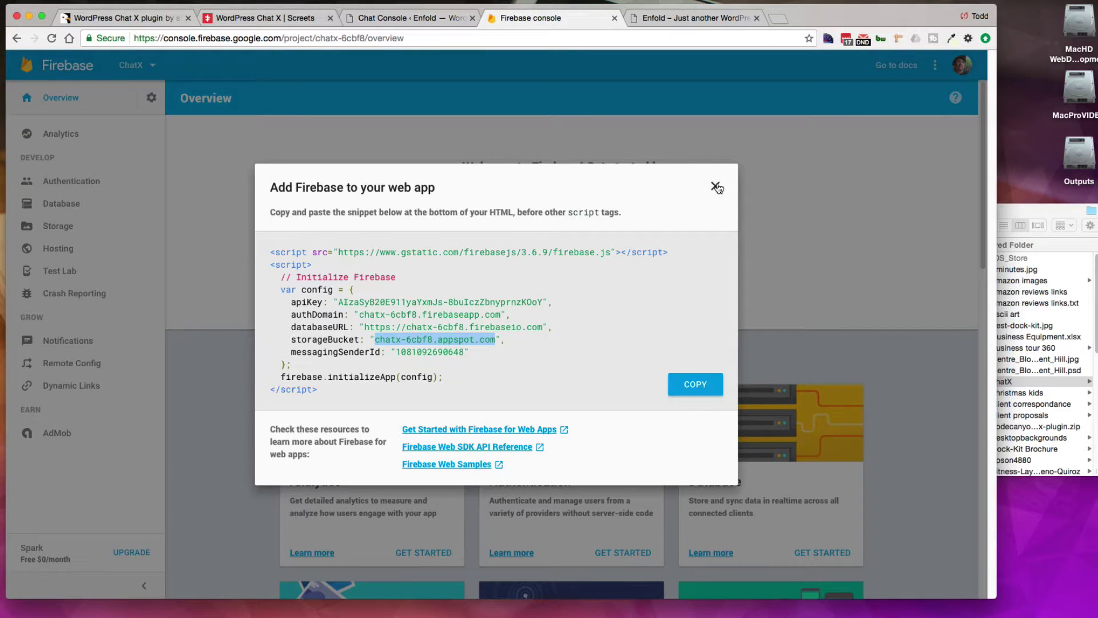
# - Enable Email/Password sign-in under Authentication > Sign-in Method
pyautogui.click(717, 187)
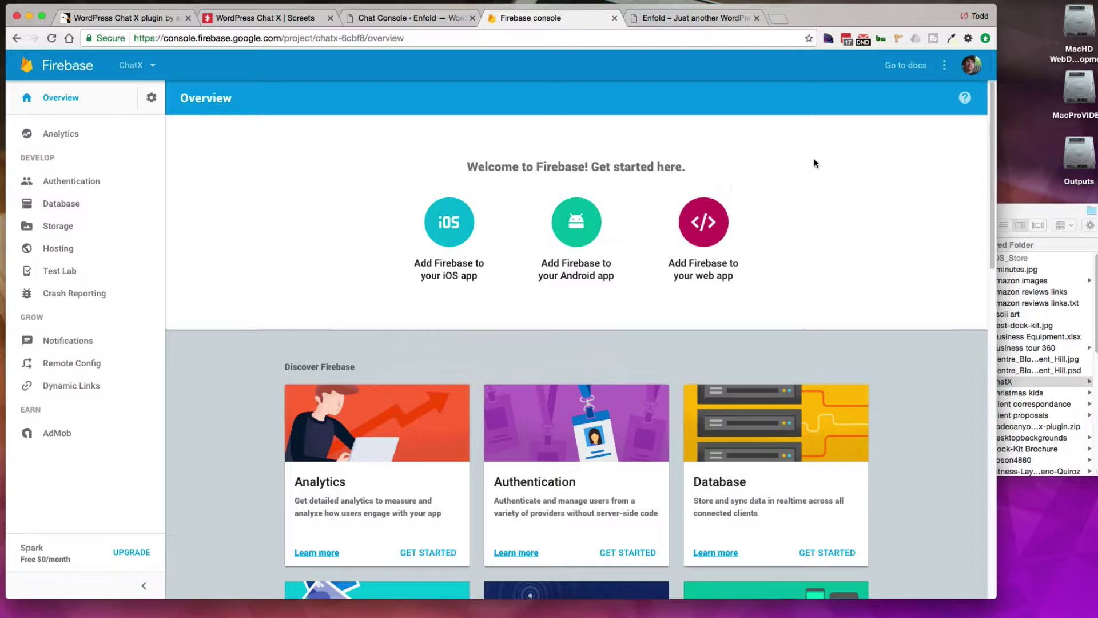
pyautogui.click(81, 181)
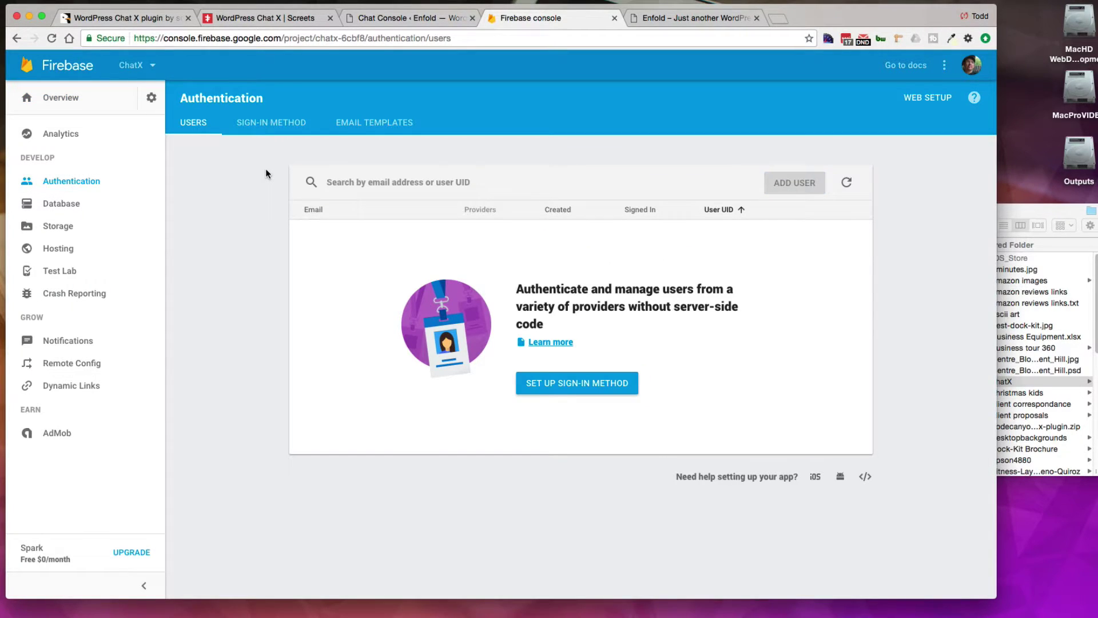
pyautogui.click(266, 125)
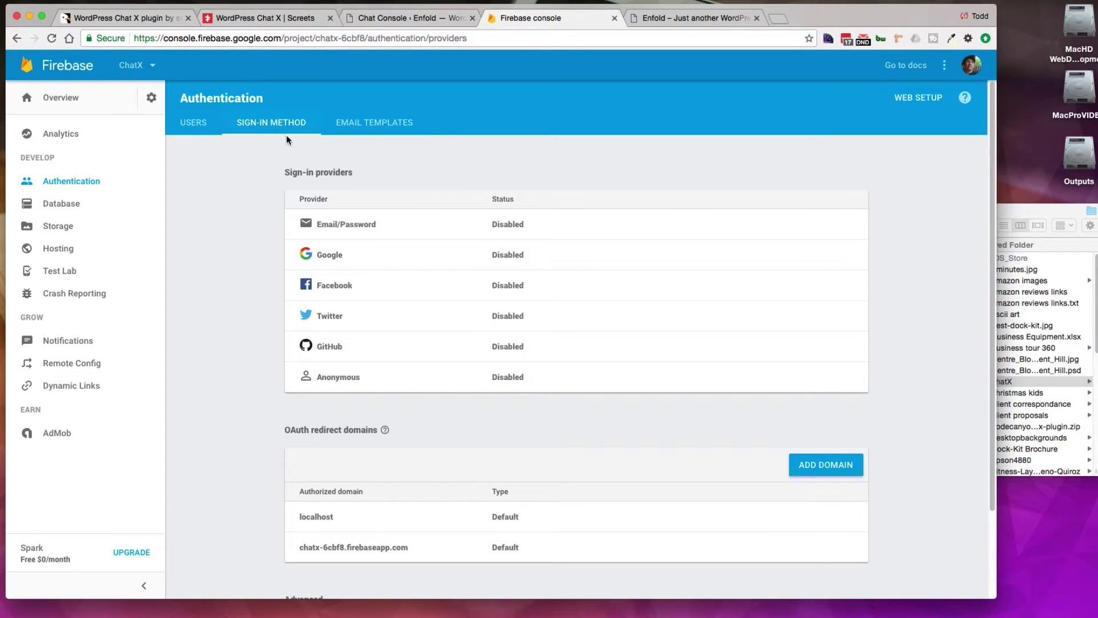
pyautogui.click(848, 224)
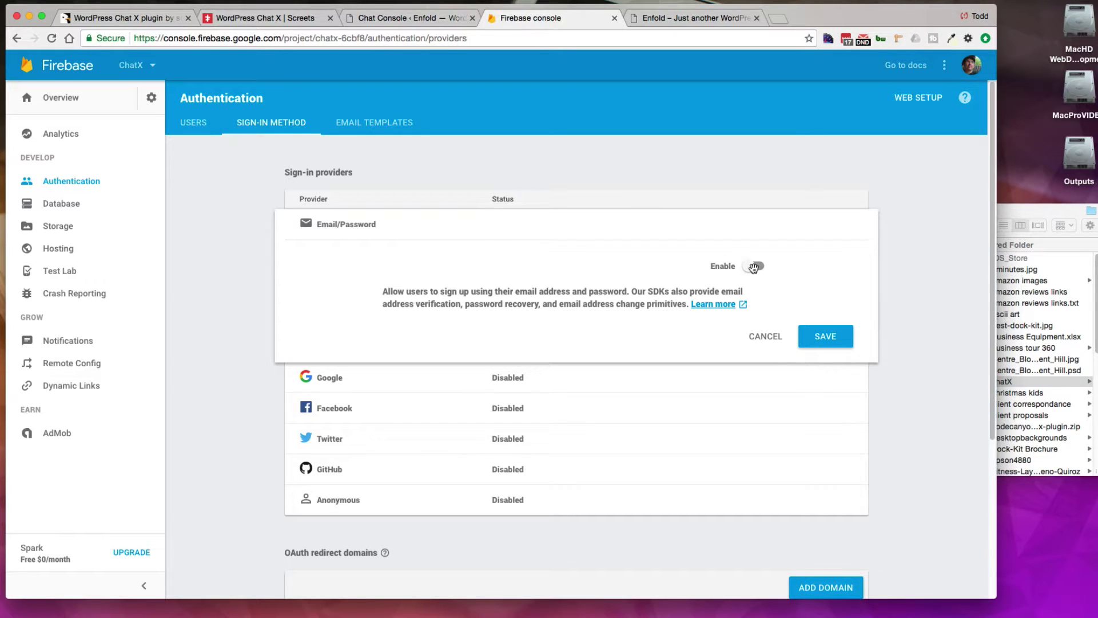
pyautogui.click(753, 265)
pyautogui.click(824, 339)
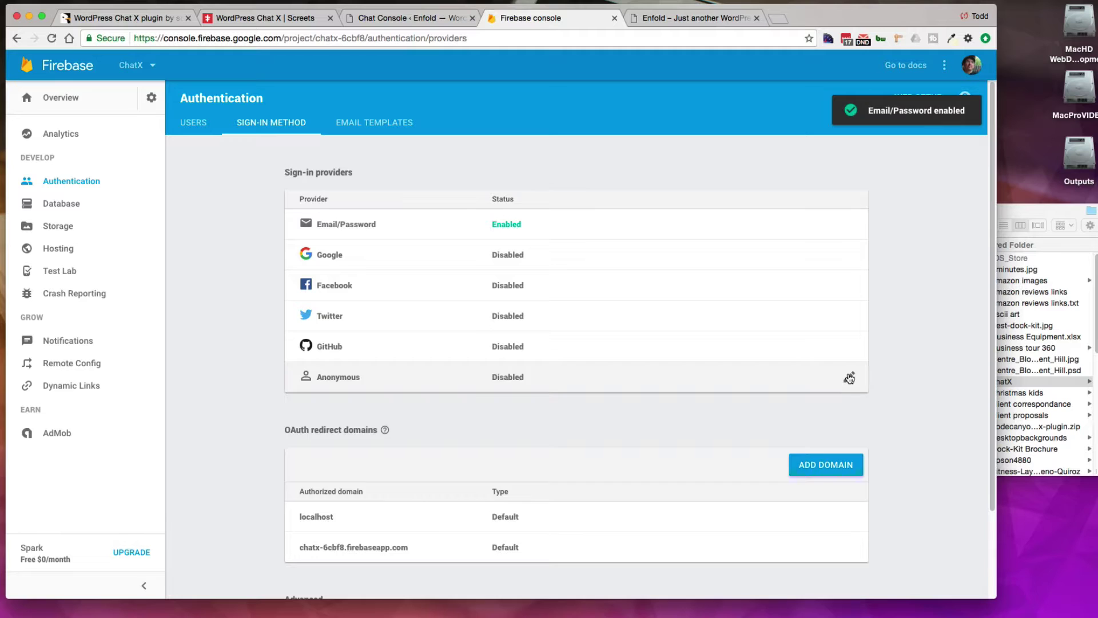
# - Enable Anonymous sign-in as well and save it
pyautogui.click(849, 377)
pyautogui.click(751, 418)
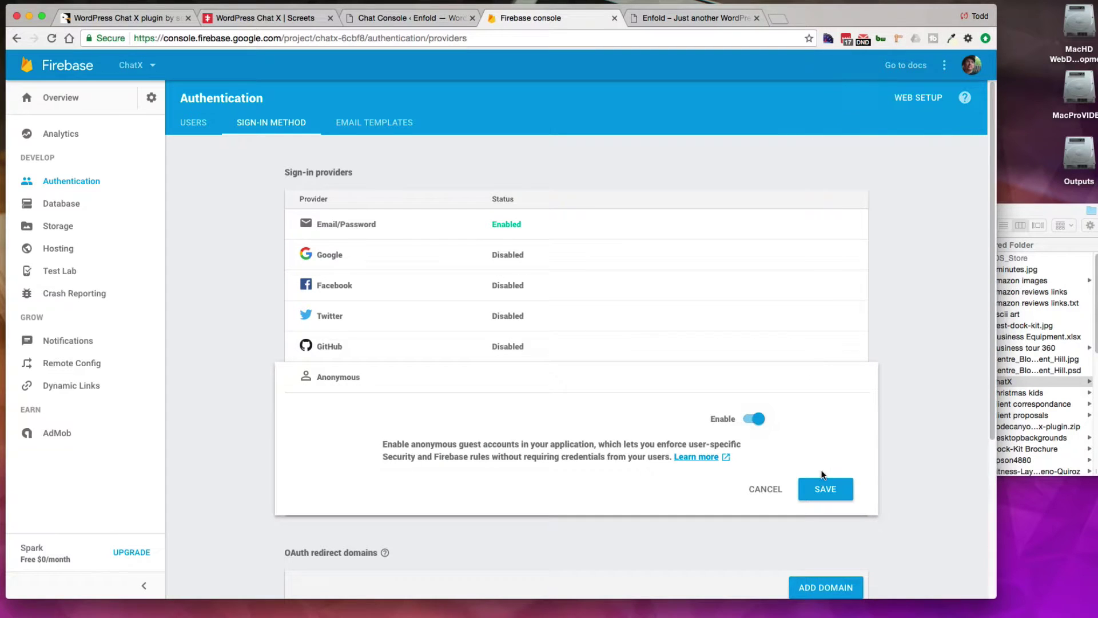
pyautogui.click(811, 489)
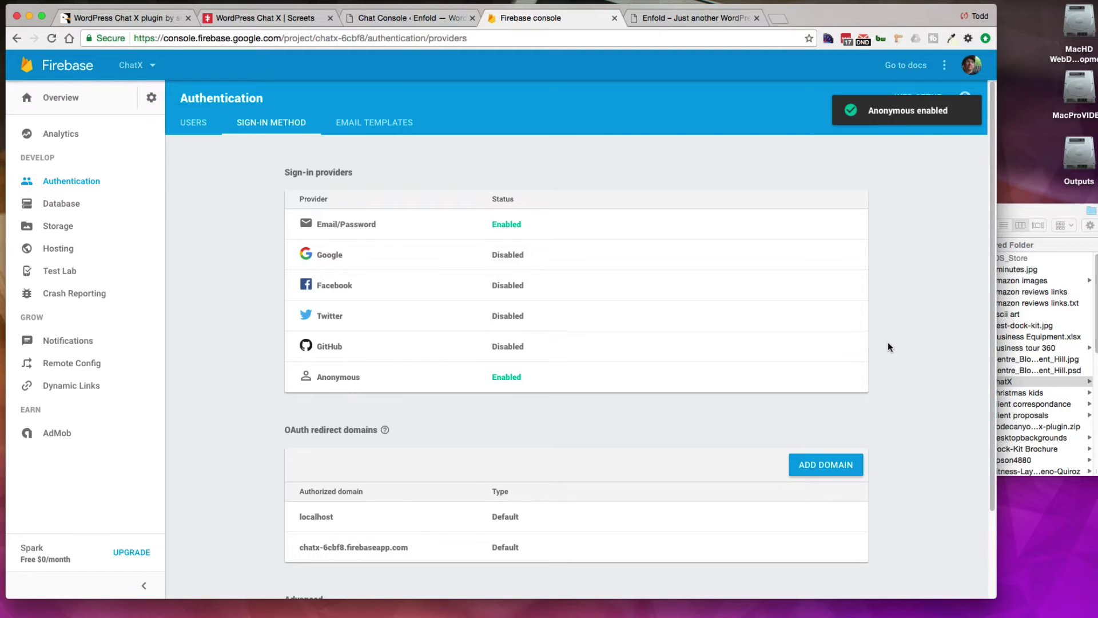
# - Reload the WordPress Chat Console so it connects to Firebase
pyautogui.click(390, 19)
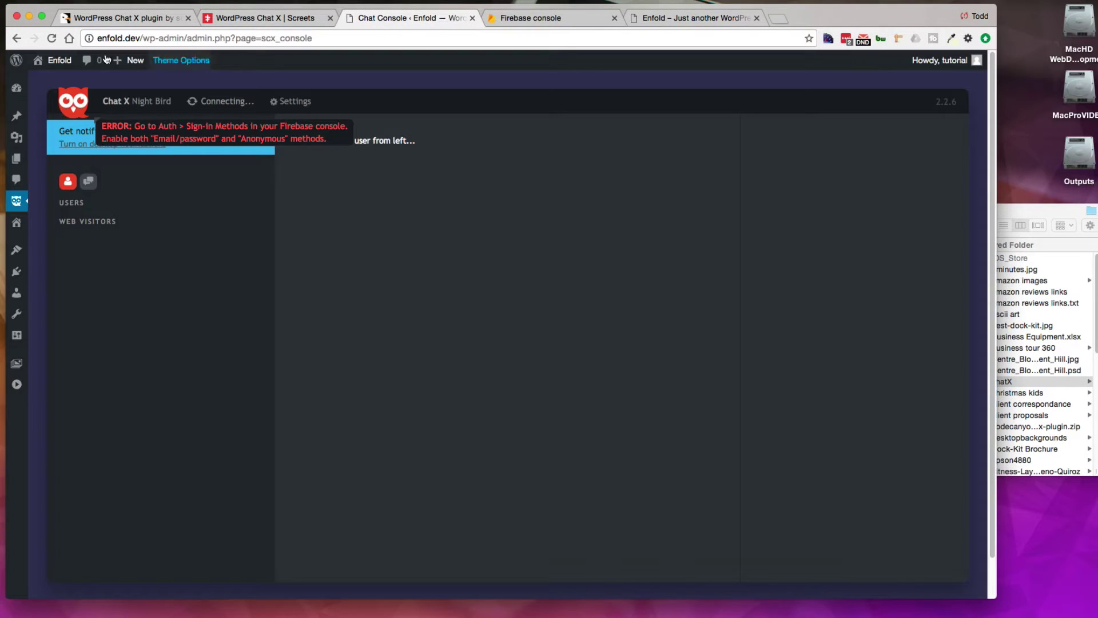
pyautogui.click(52, 38)
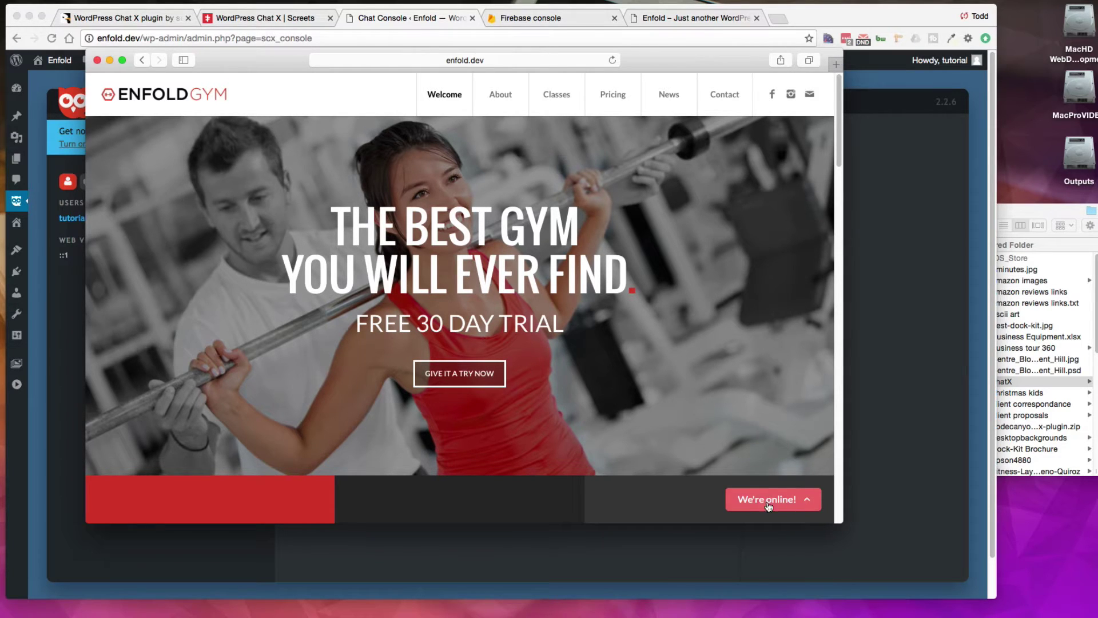
# - Log in through the We're online! widget as visitor Todd with email and issue 'hi'
pyautogui.click(807, 503)
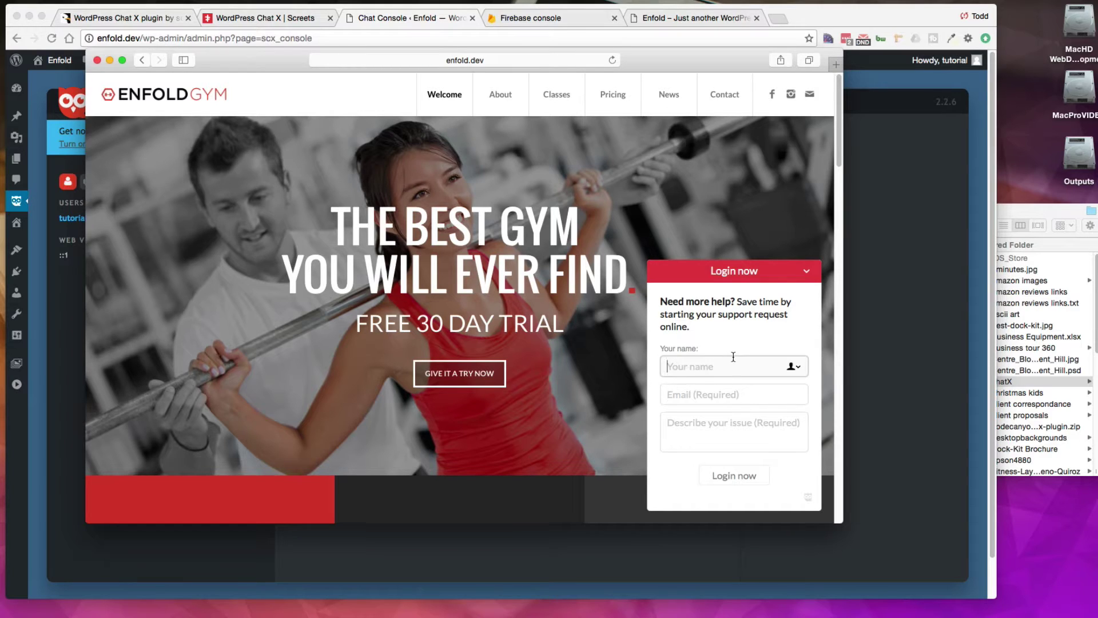
pyautogui.write('Todd')
pyautogui.click(723, 394)
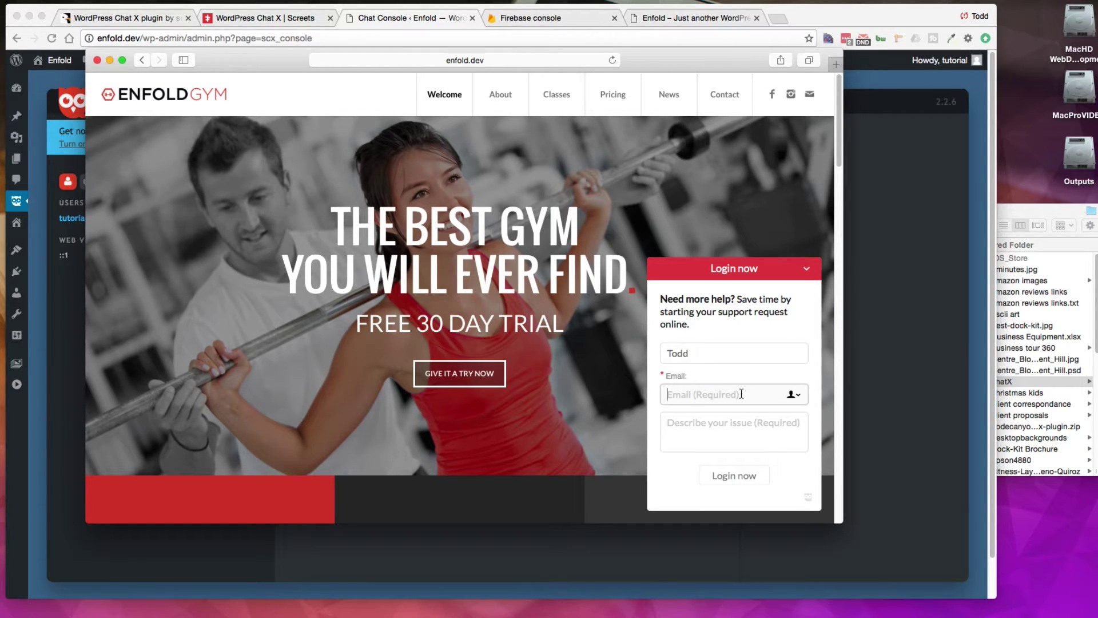
pyautogui.write('cleint@')
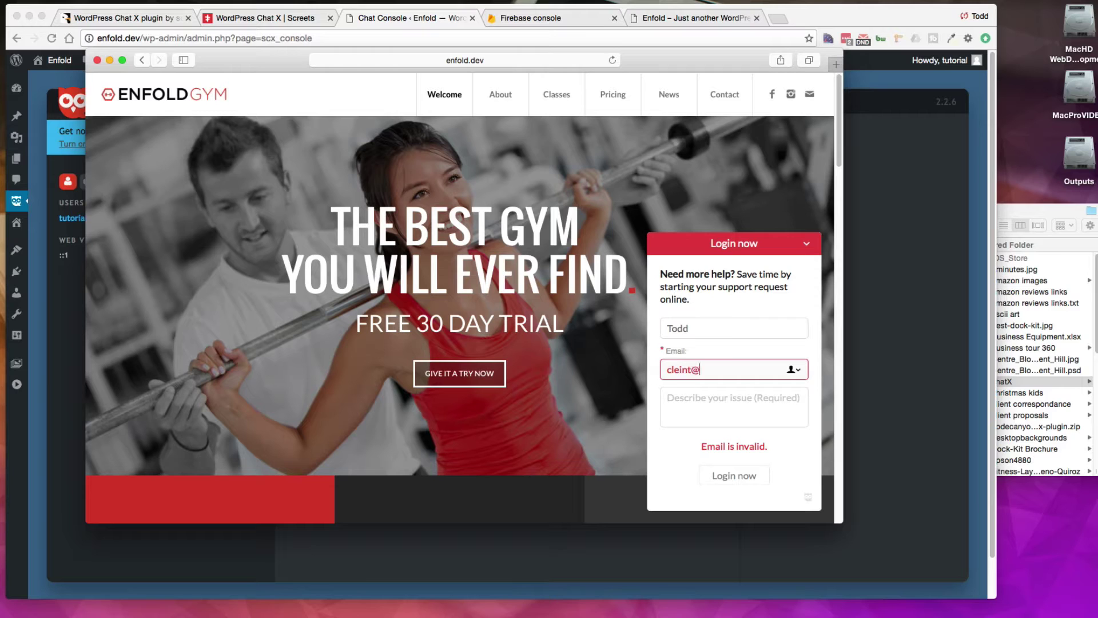
pyautogui.write('tes')
pyautogui.write('t.com')
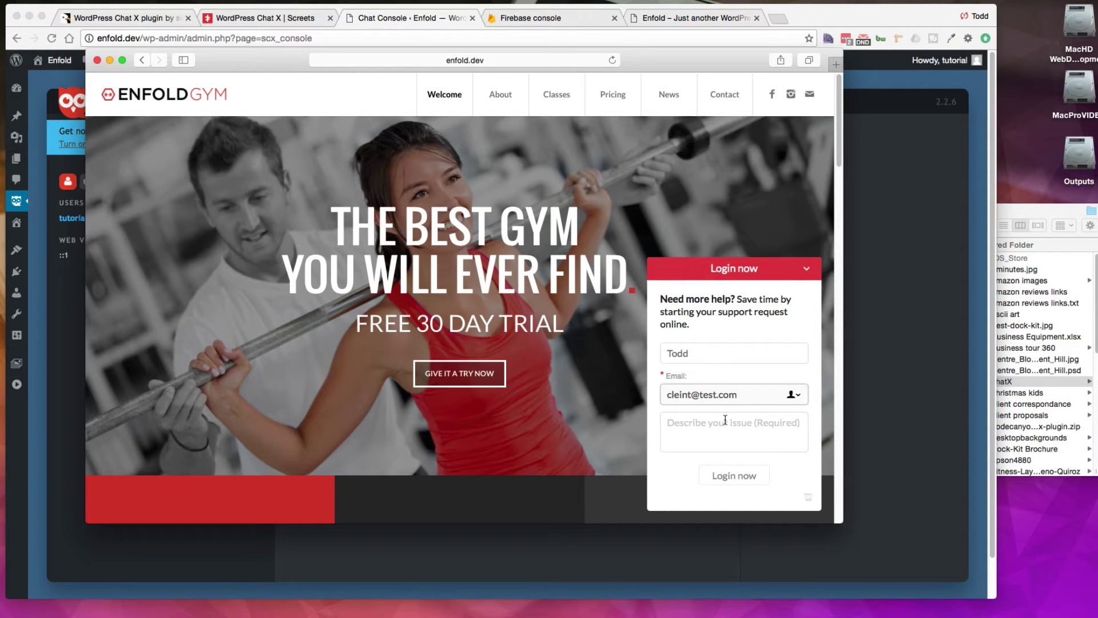
pyautogui.click(715, 424)
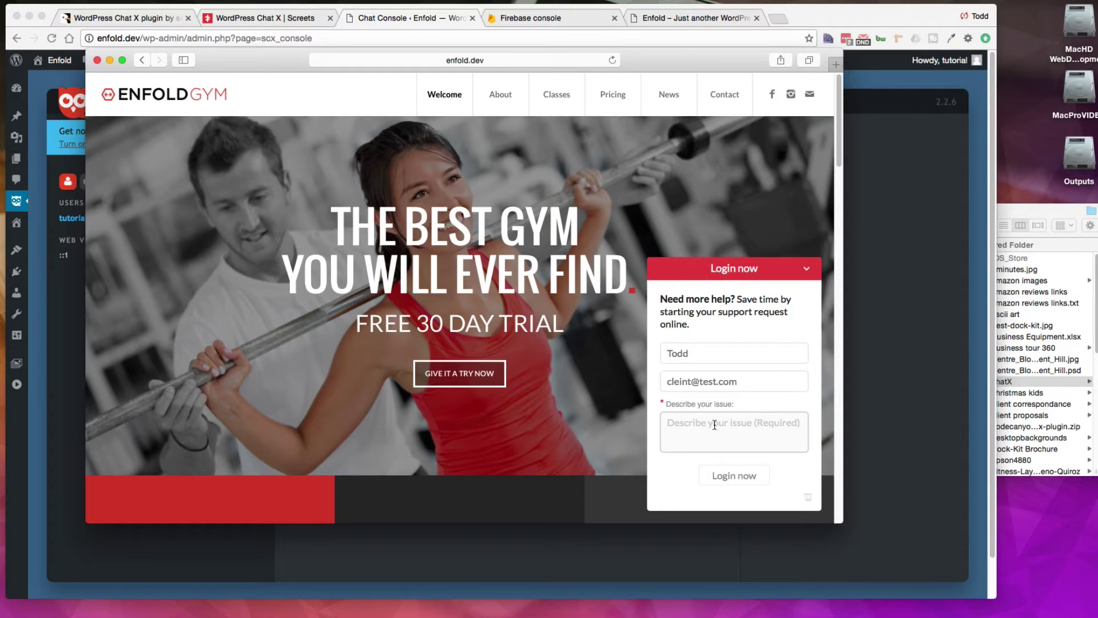
pyautogui.write('hi')
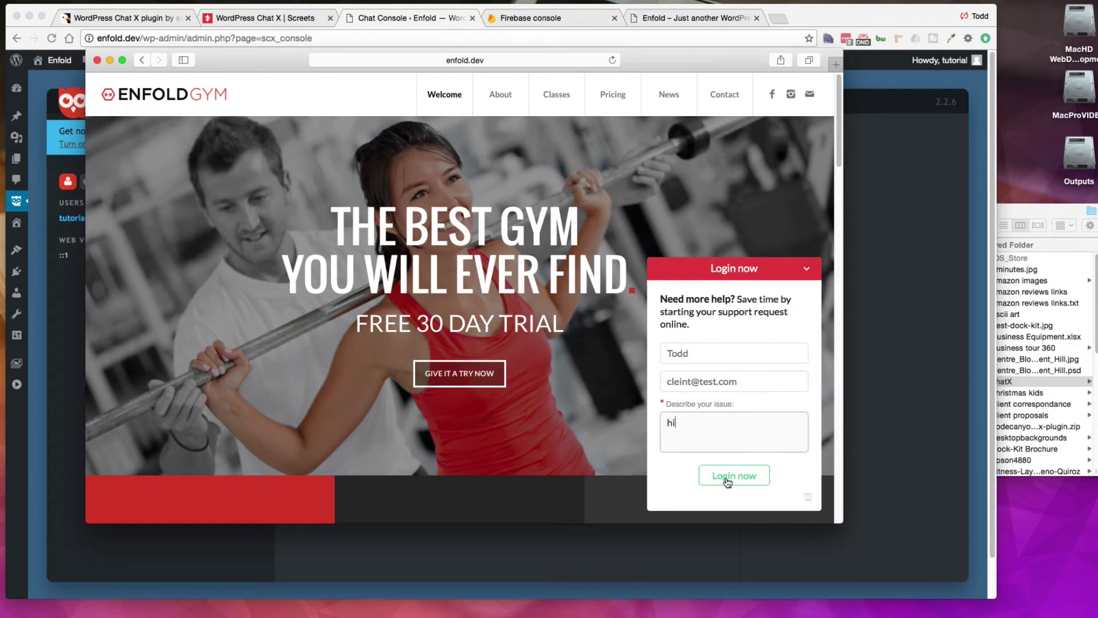
pyautogui.click(727, 477)
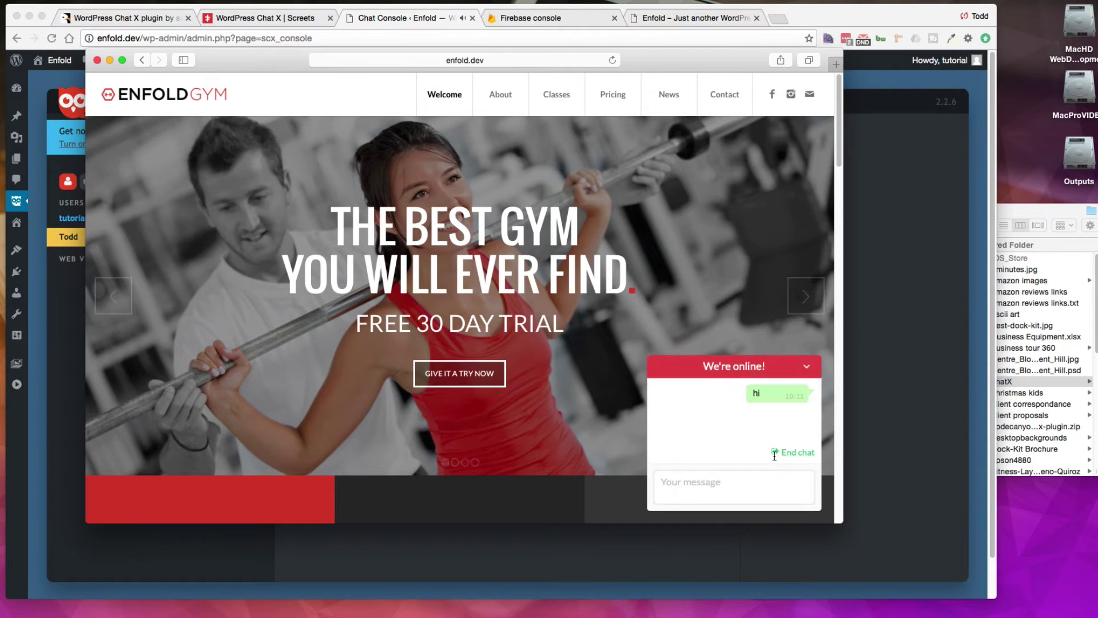
# - From the Chat Console in Chrome, join Todd's conversation and reply 'Hello'
pyautogui.click(72, 296)
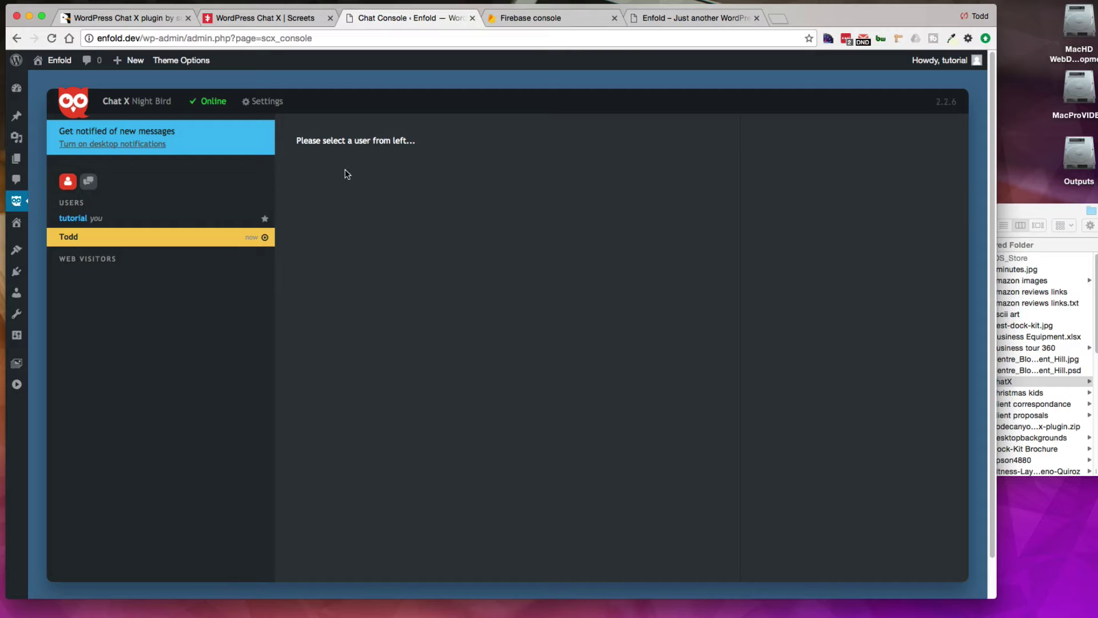
pyautogui.click(73, 243)
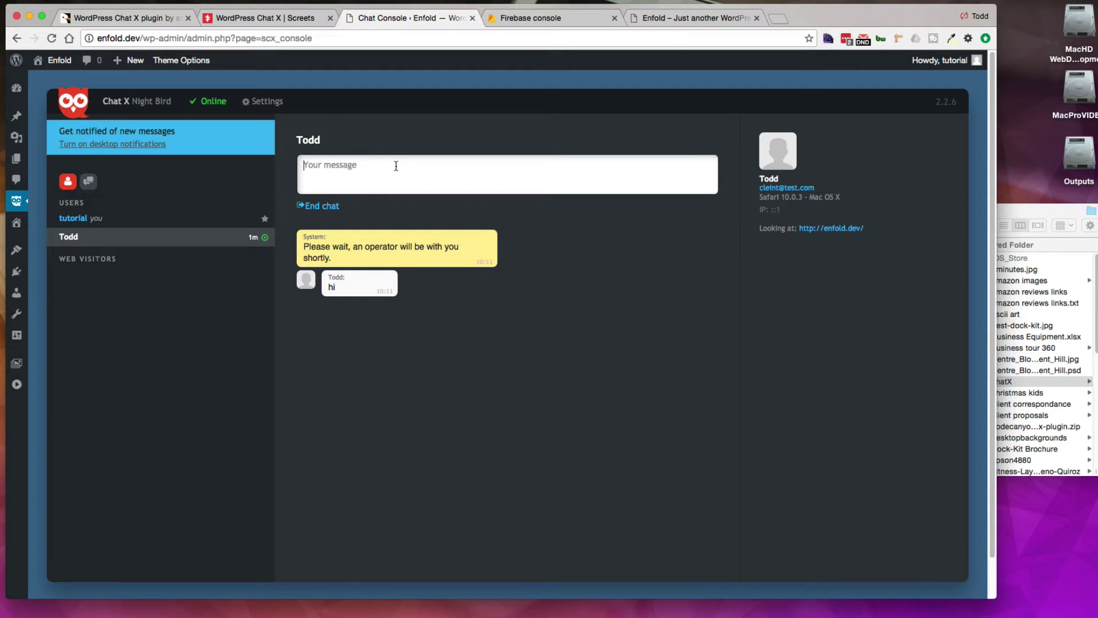
pyautogui.write('Hell')
pyautogui.write('o')
pyautogui.press('Return')
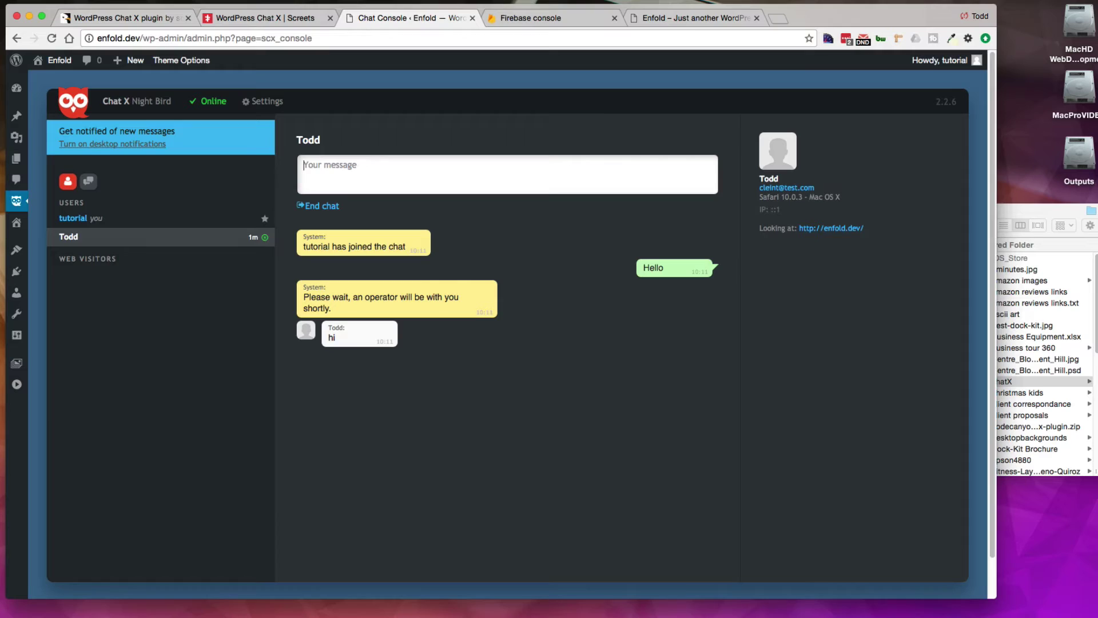
# - Bring the Safari visitor view forward, where the operator's Hello reply shows
pyautogui.press('super+Tab')
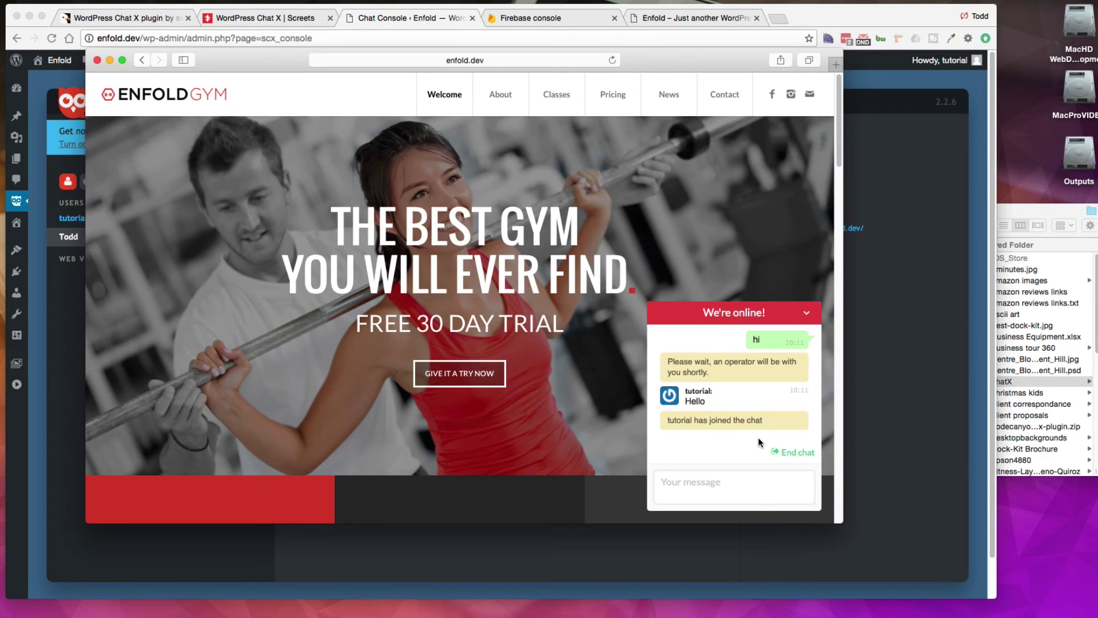
# - End Todd's chat and confirm, bringing up the support feedback panel
pyautogui.click(797, 454)
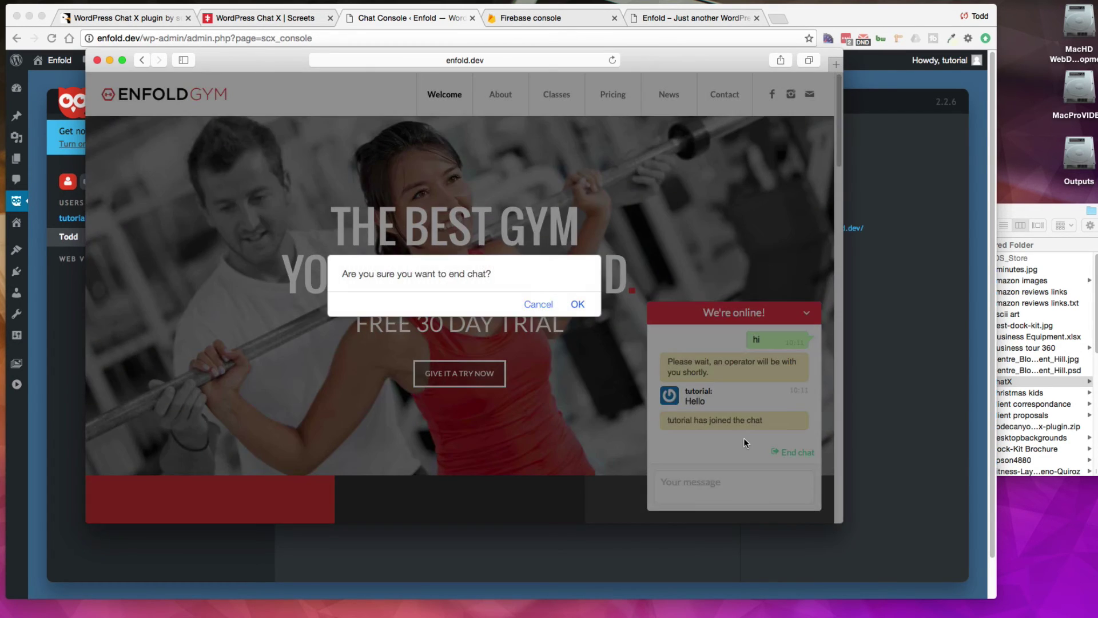
pyautogui.click(576, 306)
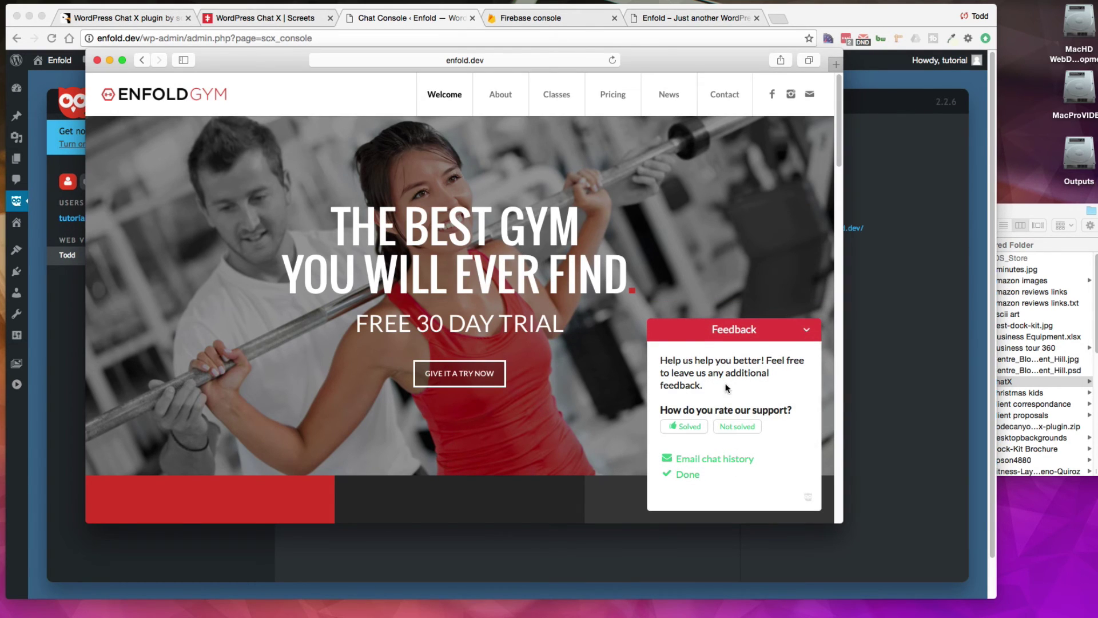